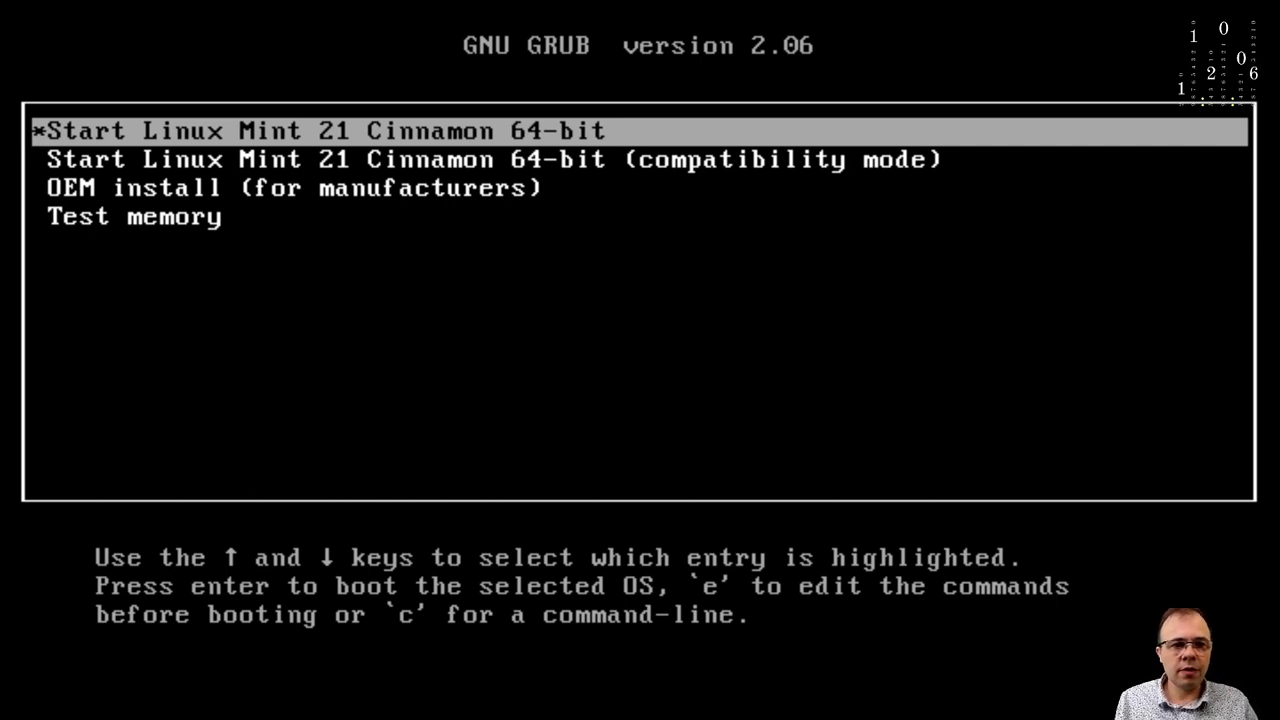
Boot the default 'Start Linux Mint 21 Cinnamon 64-bit' GRUB entry.
key(Return)
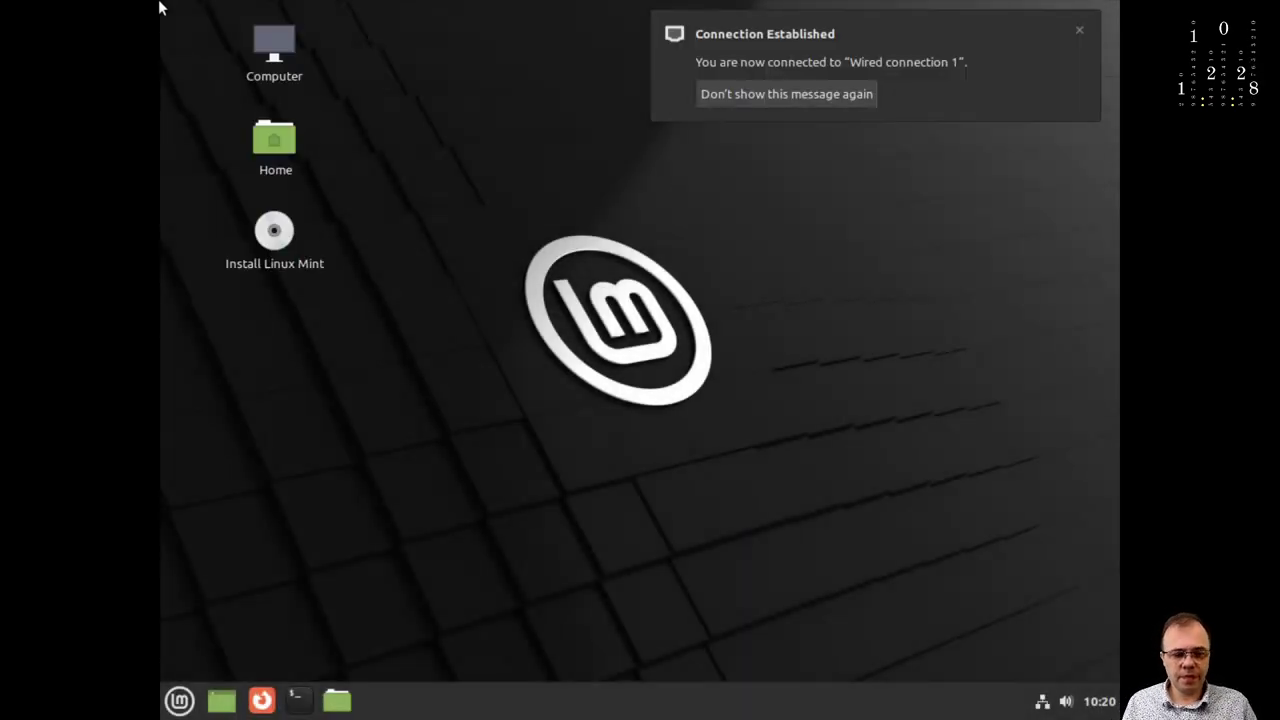
Dismiss the 'Connection Established' notification, browse the Mint menu categories, then close the menu.
click(1080, 30)
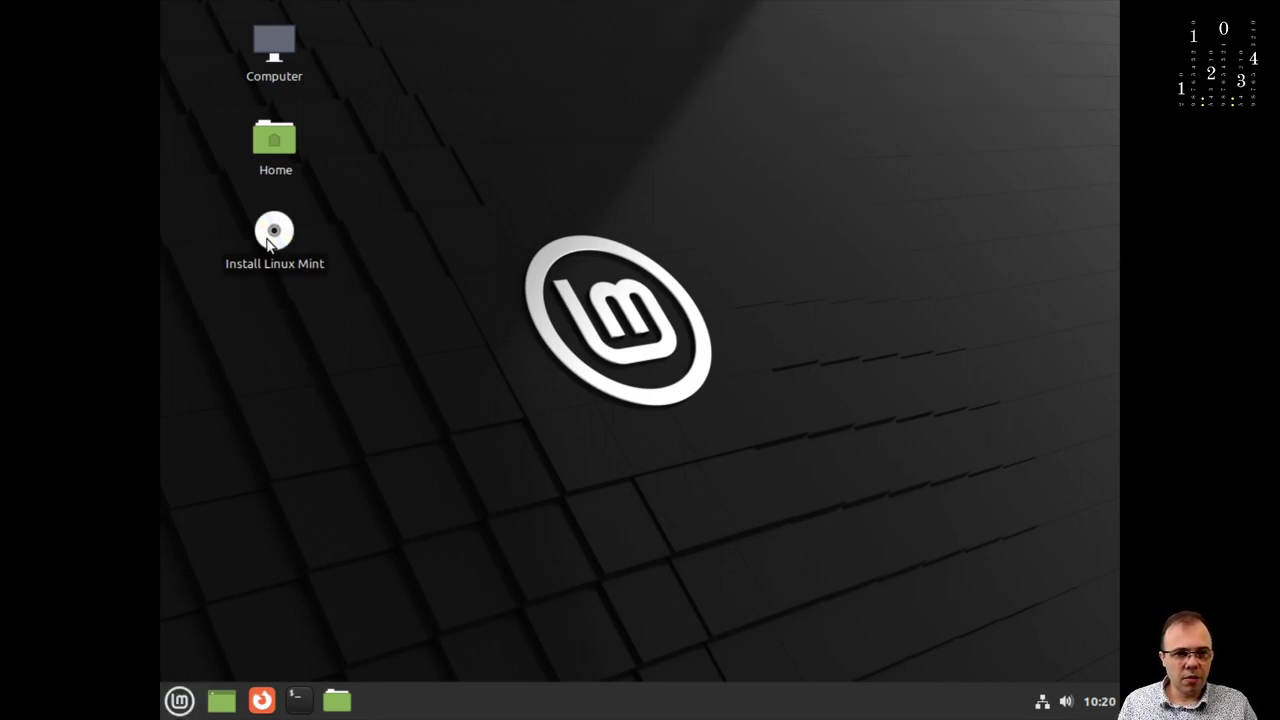
click(180, 700)
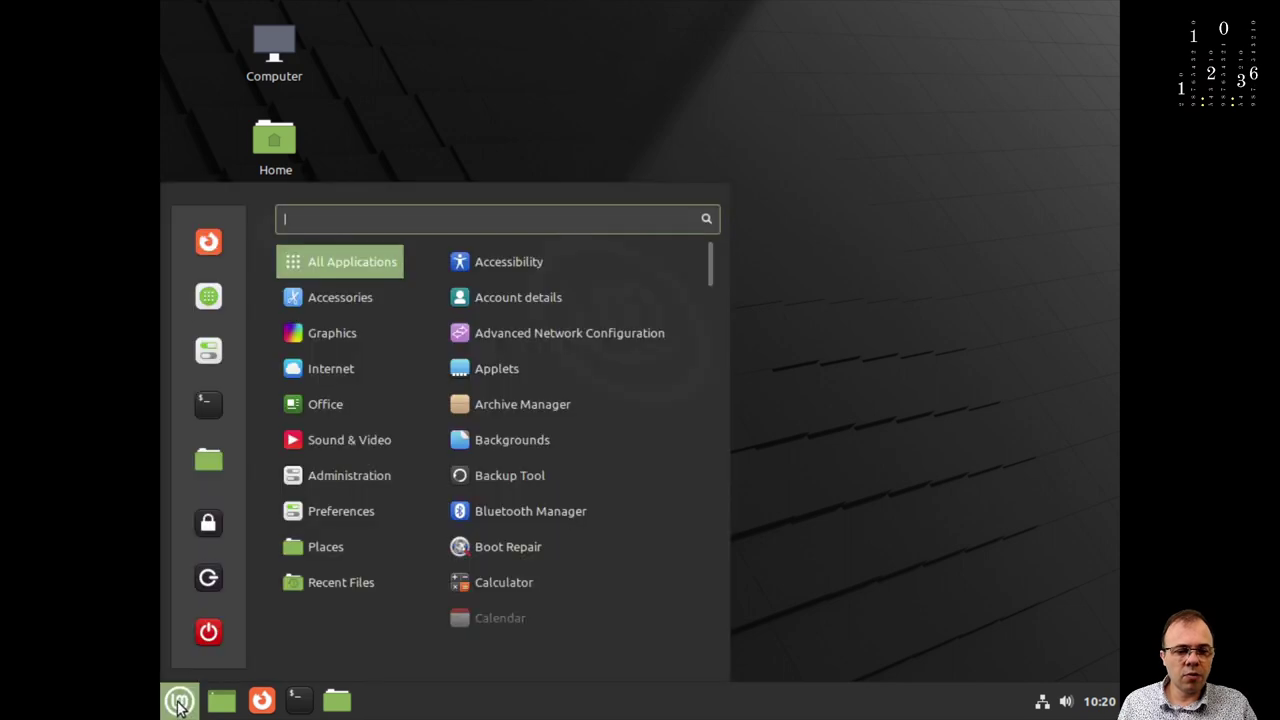
mouse_move(366, 492)
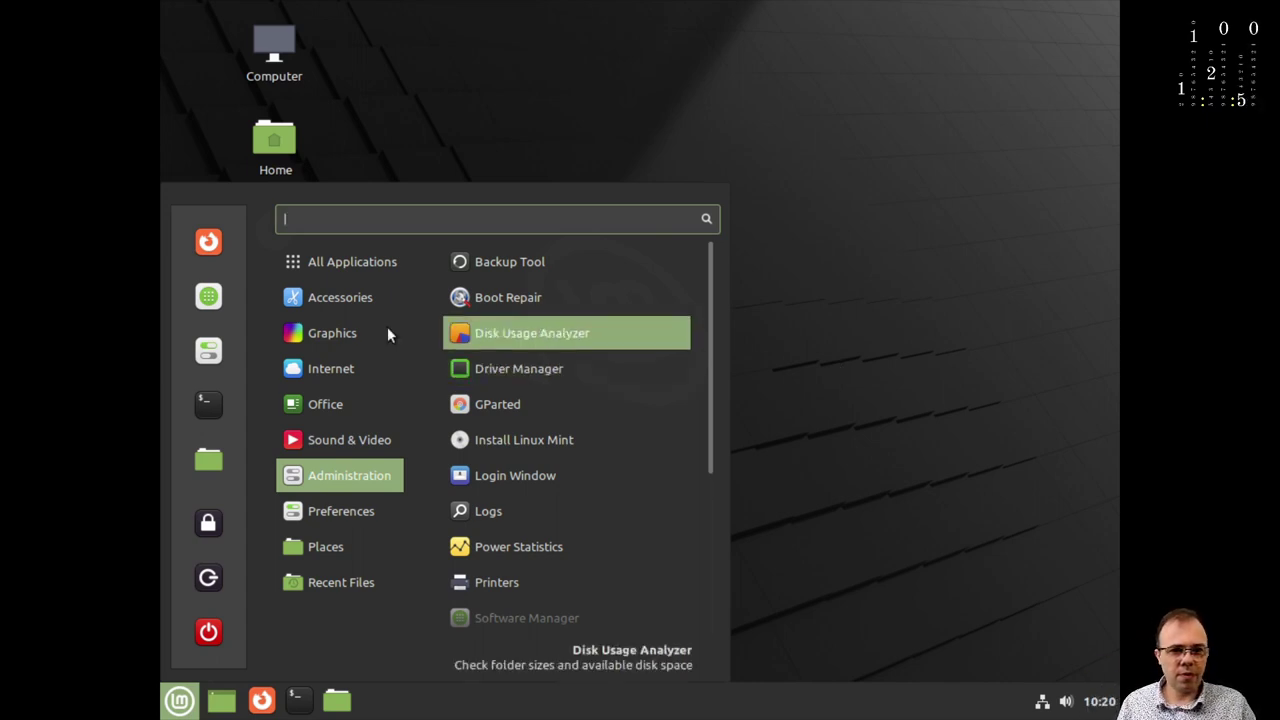
mouse_move(290, 305)
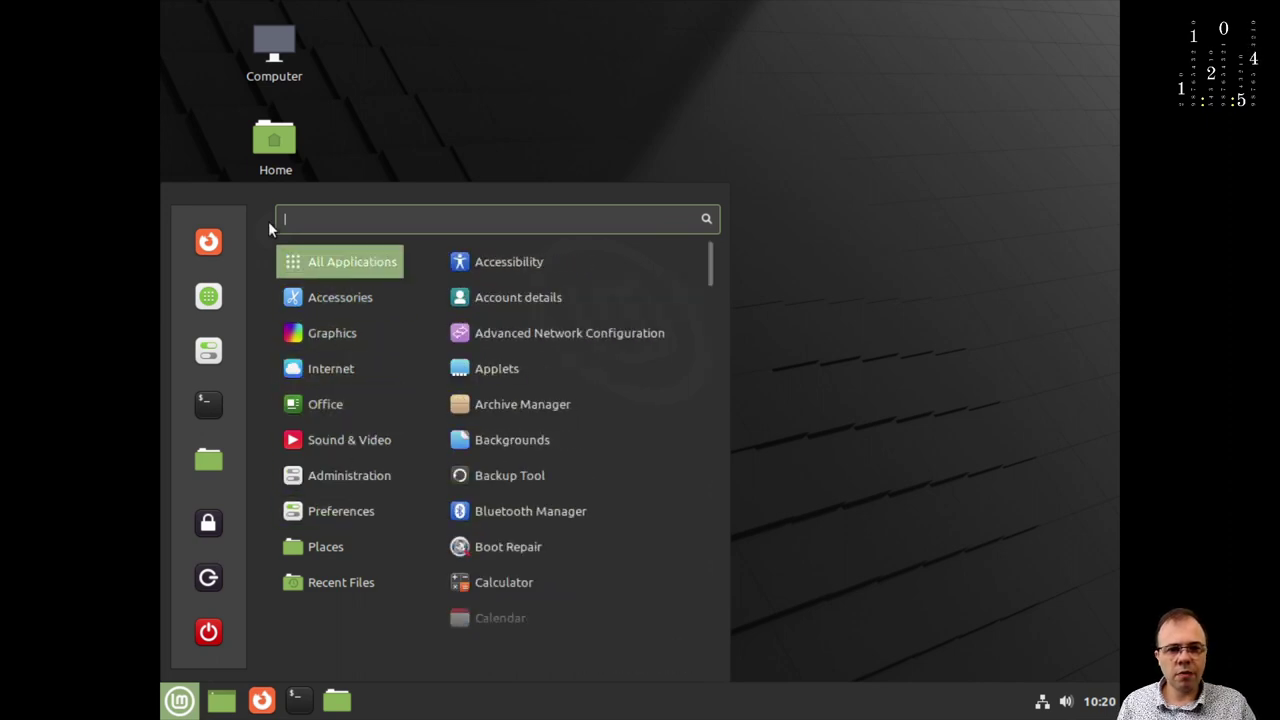
click(389, 137)
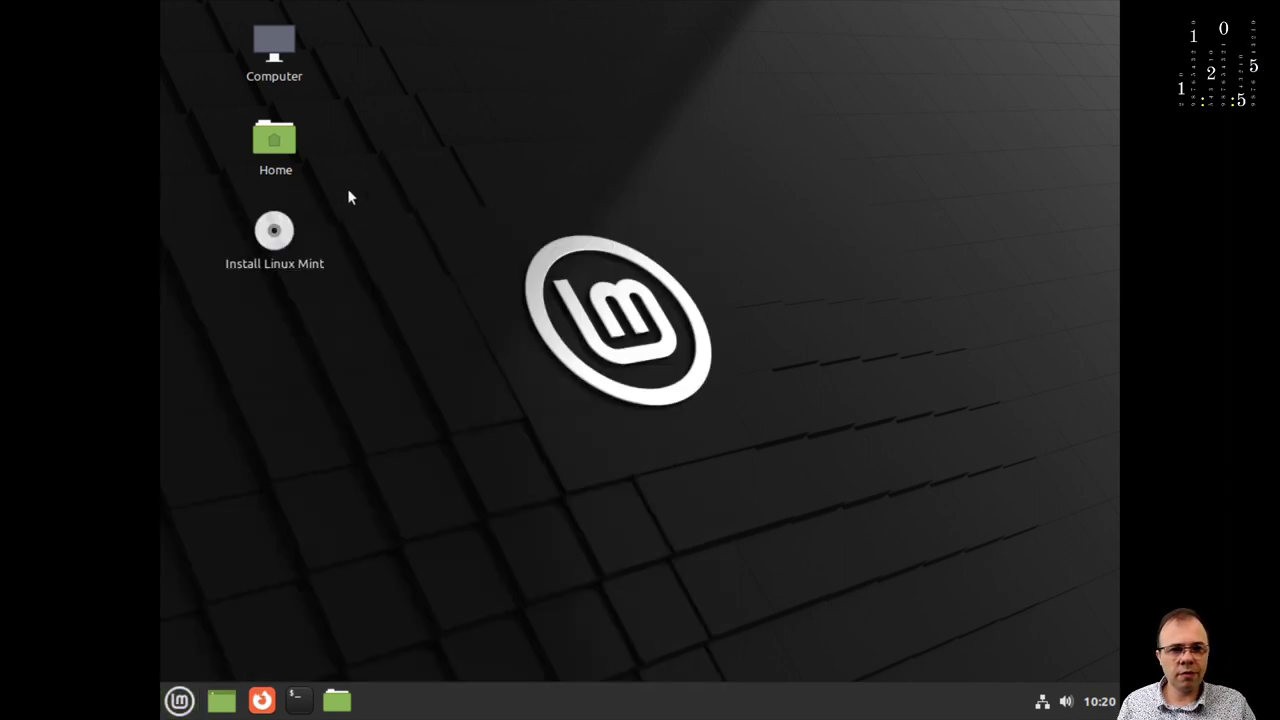
Launch 'Install Linux Mint' and continue with Français as the installer language.
double_click(275, 244)
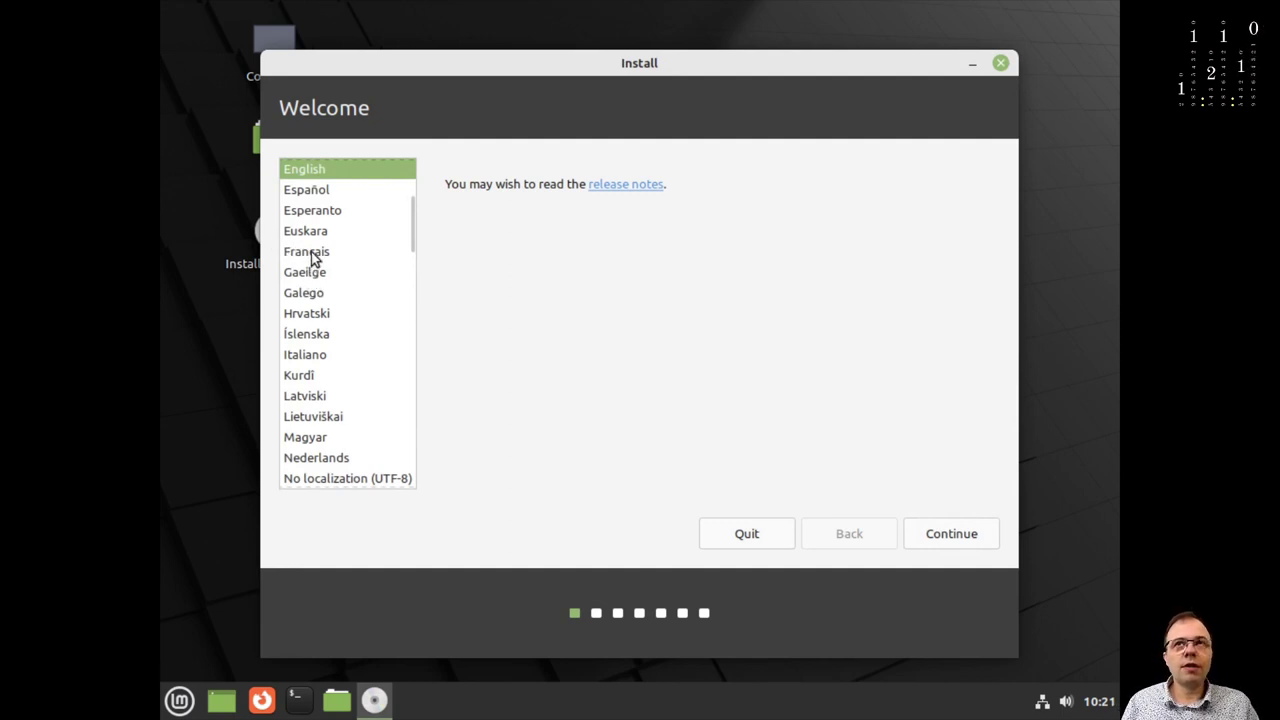
click(311, 252)
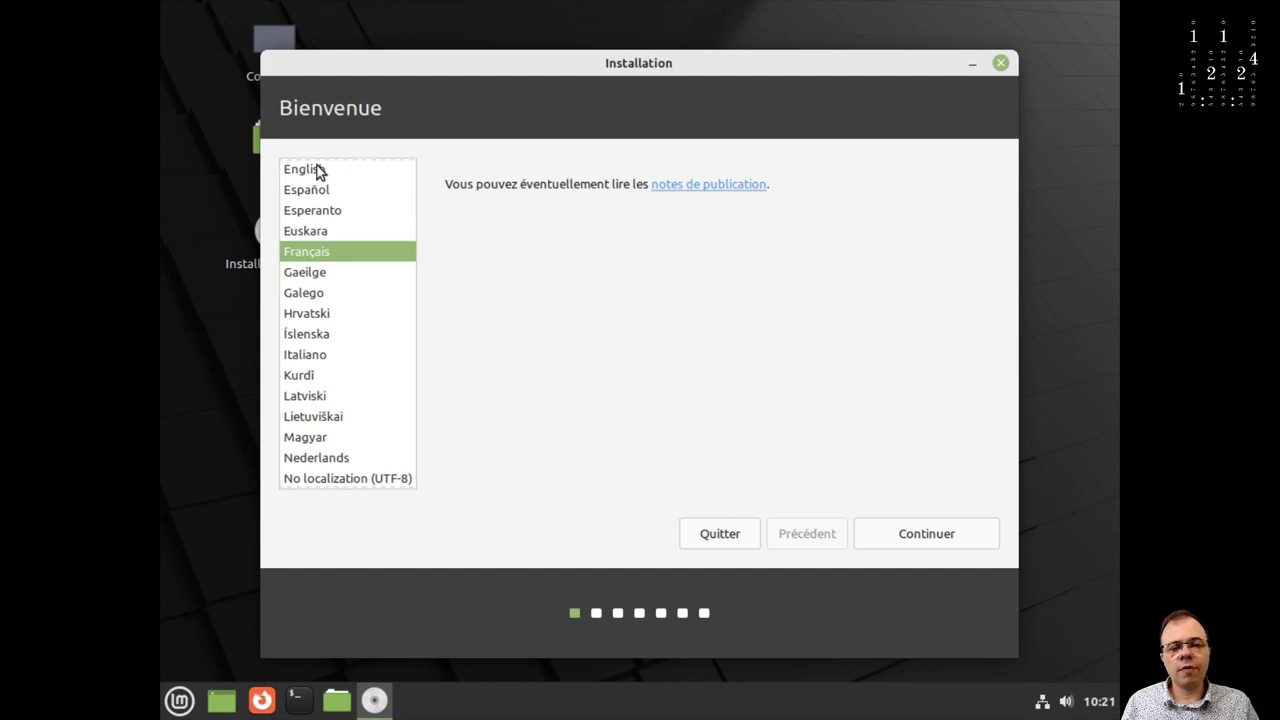
click(899, 534)
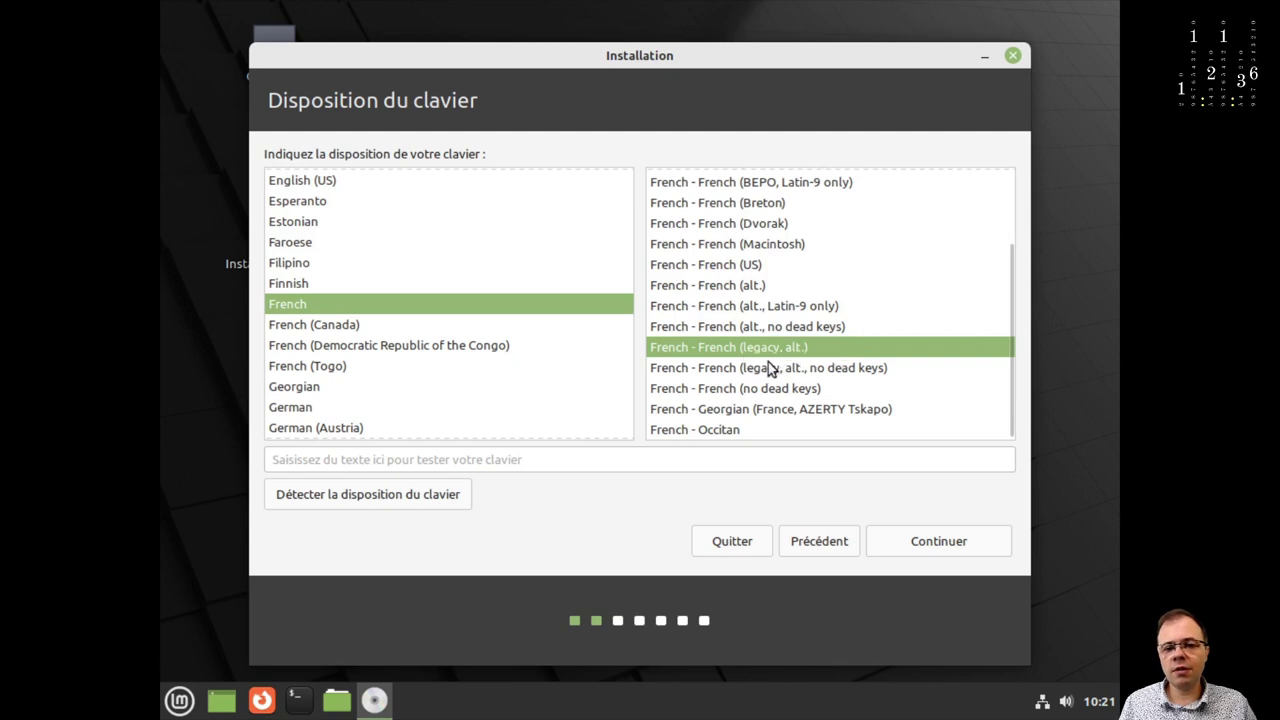
Accept the French keyboard layout and enable 'Installer les codecs multimédia'.
click(901, 541)
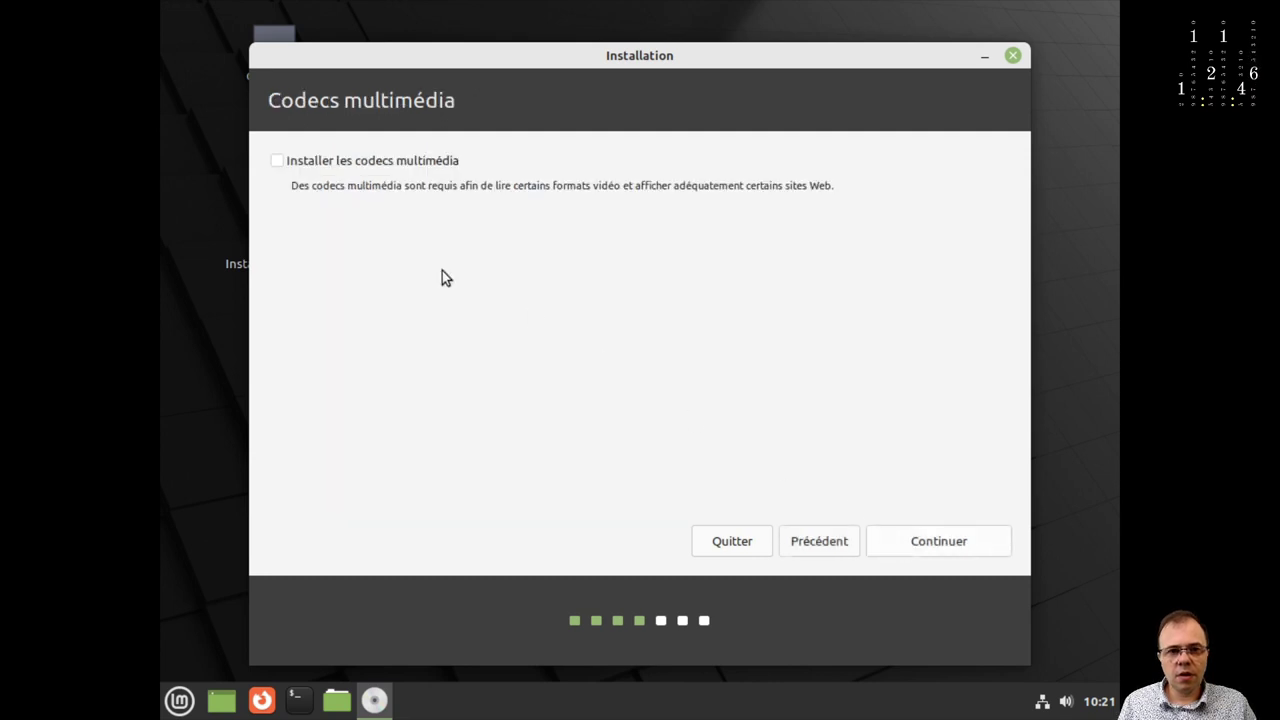
click(277, 161)
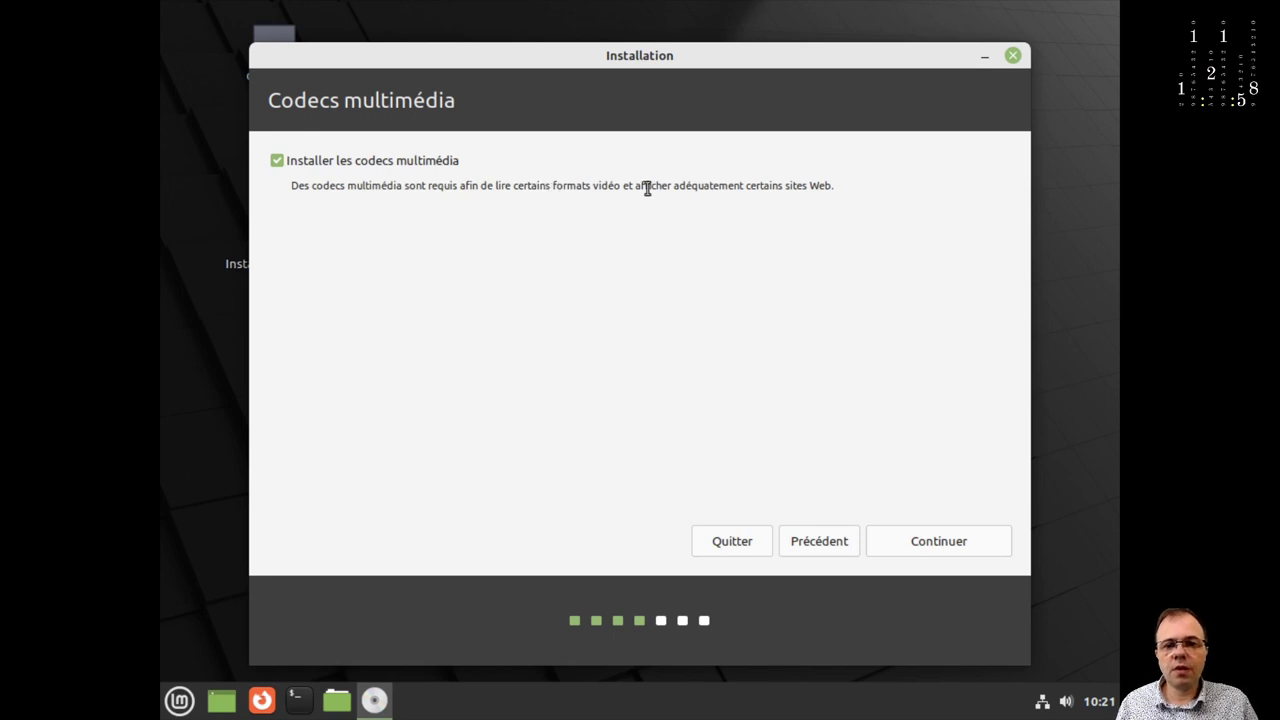
click(912, 533)
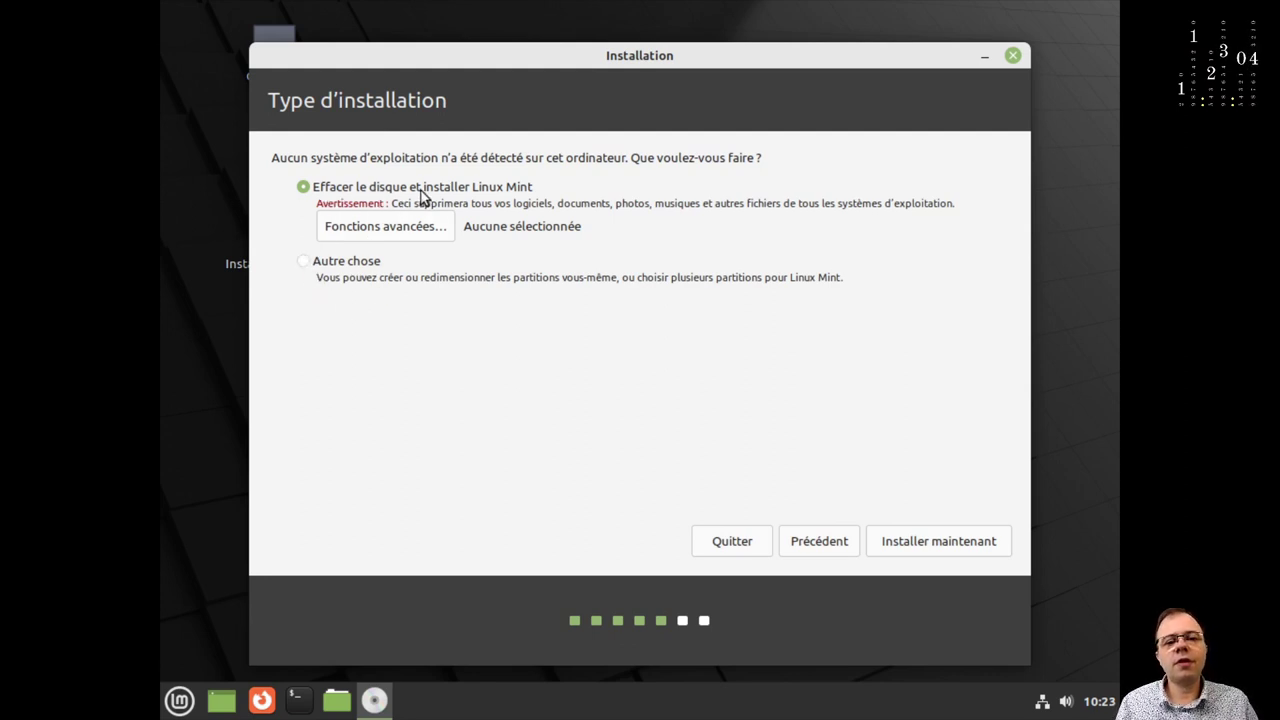
Choose to erase the disk, confirm the partition changes, and keep Paris as the time zone.
click(925, 543)
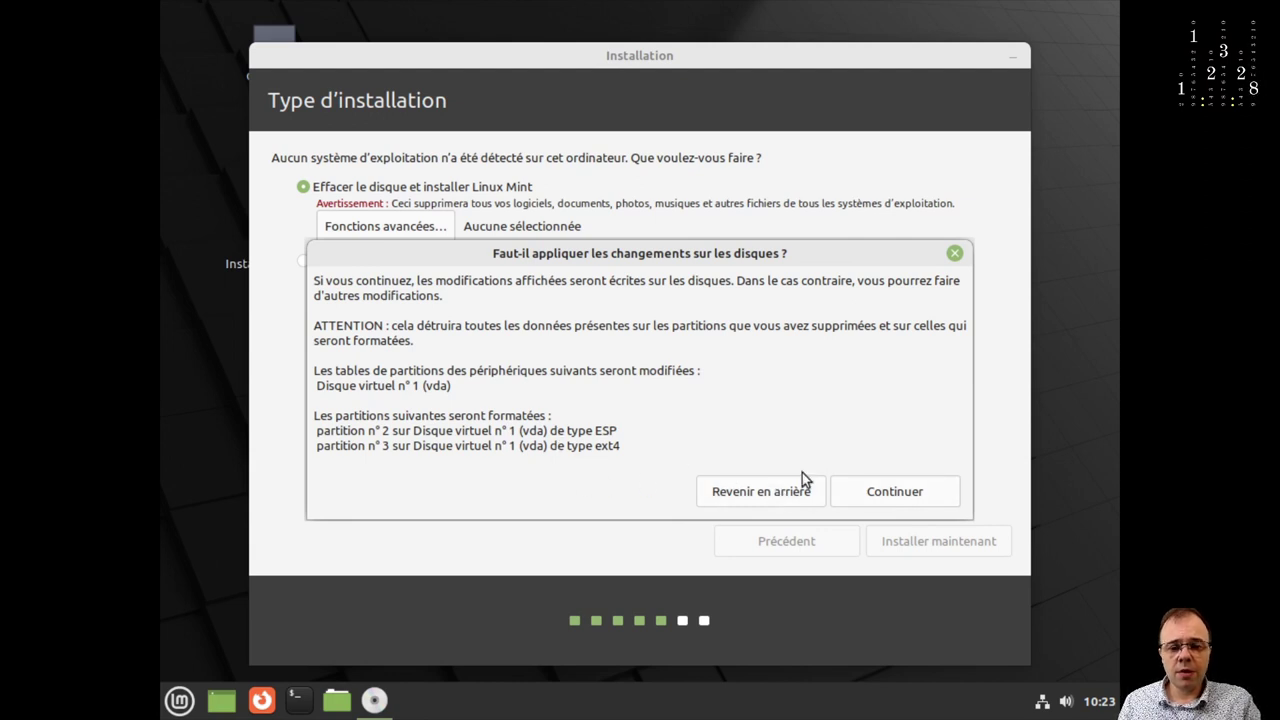
click(888, 489)
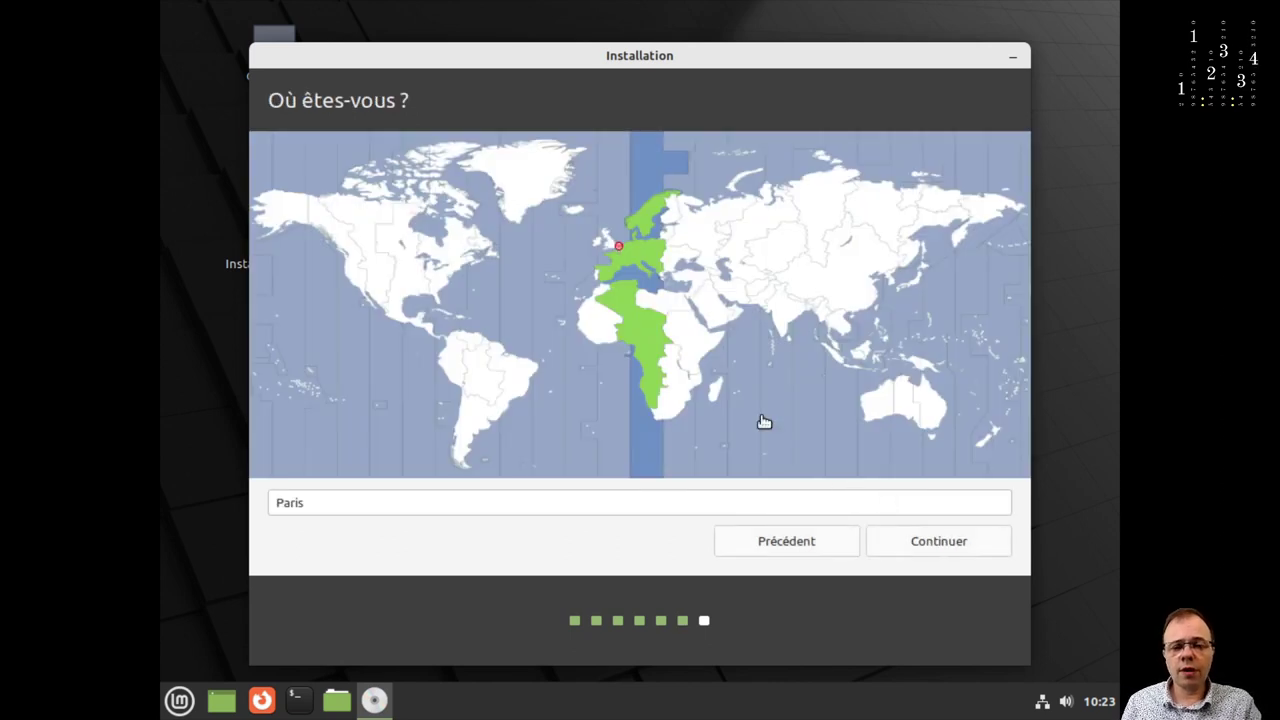
click(935, 543)
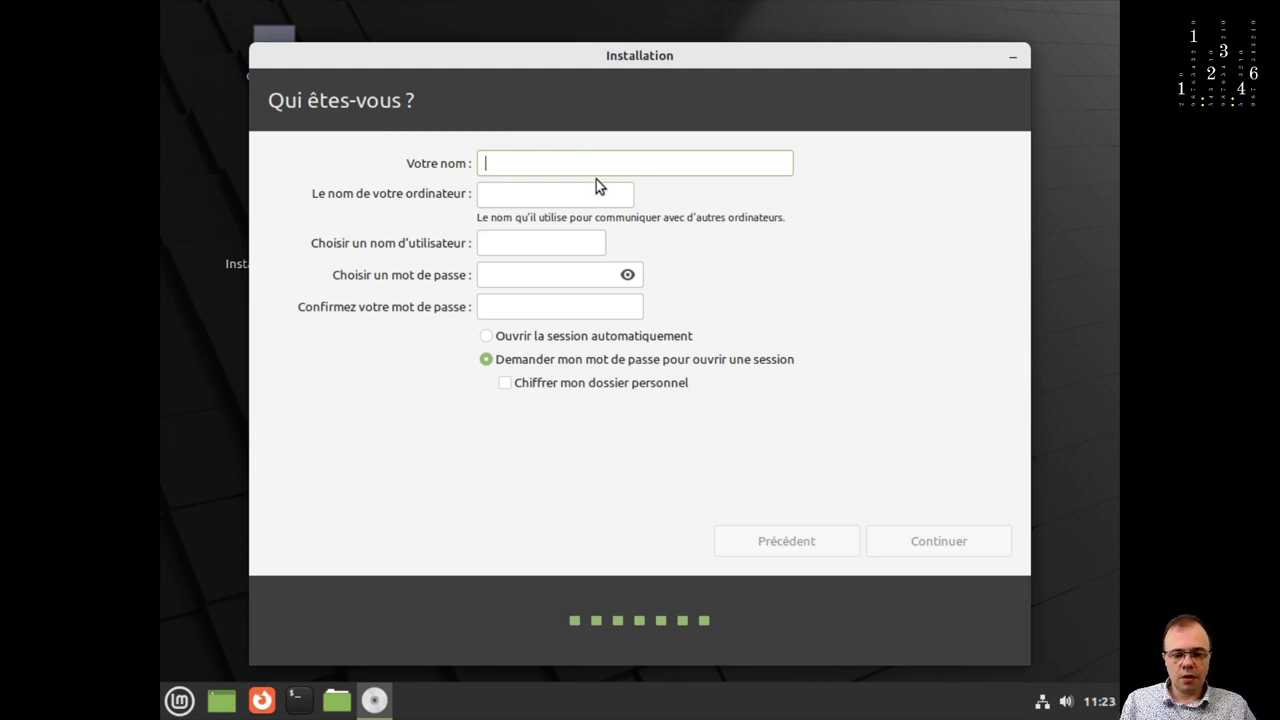
Enter the user's full name, rename the computer to dmo, and enter the account password.
text(Christophe)
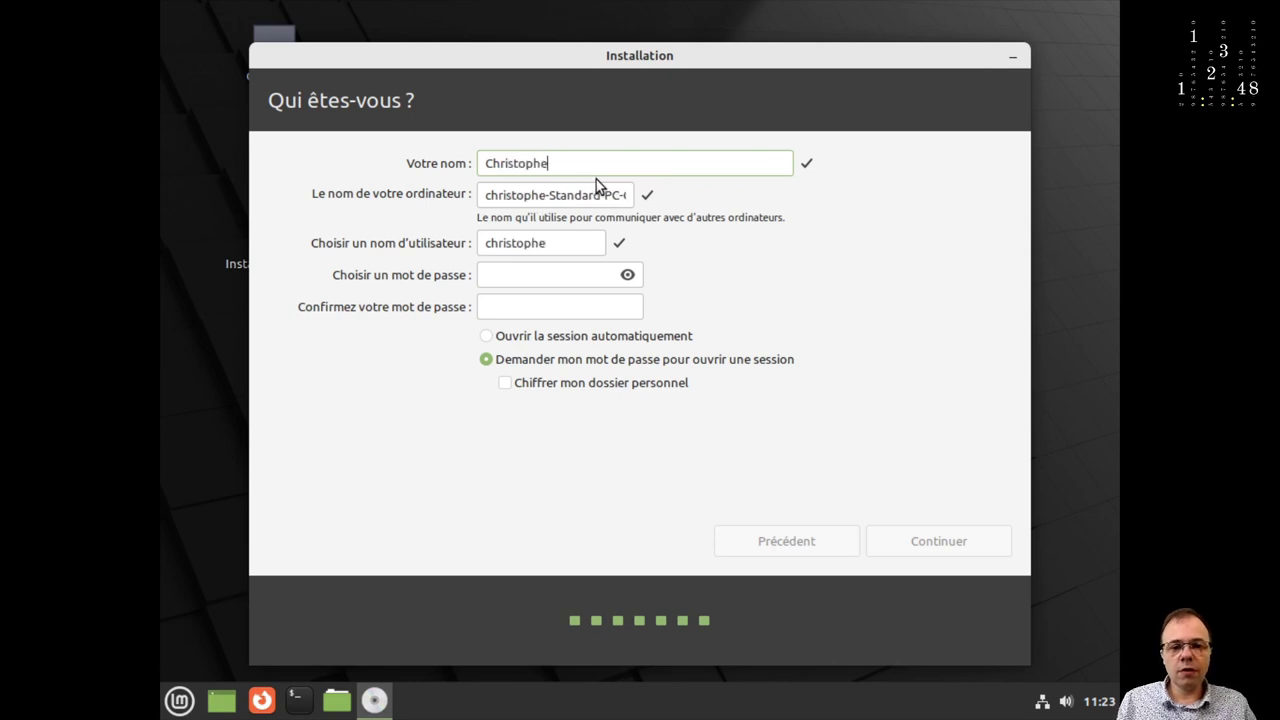
triple_click(588, 195)
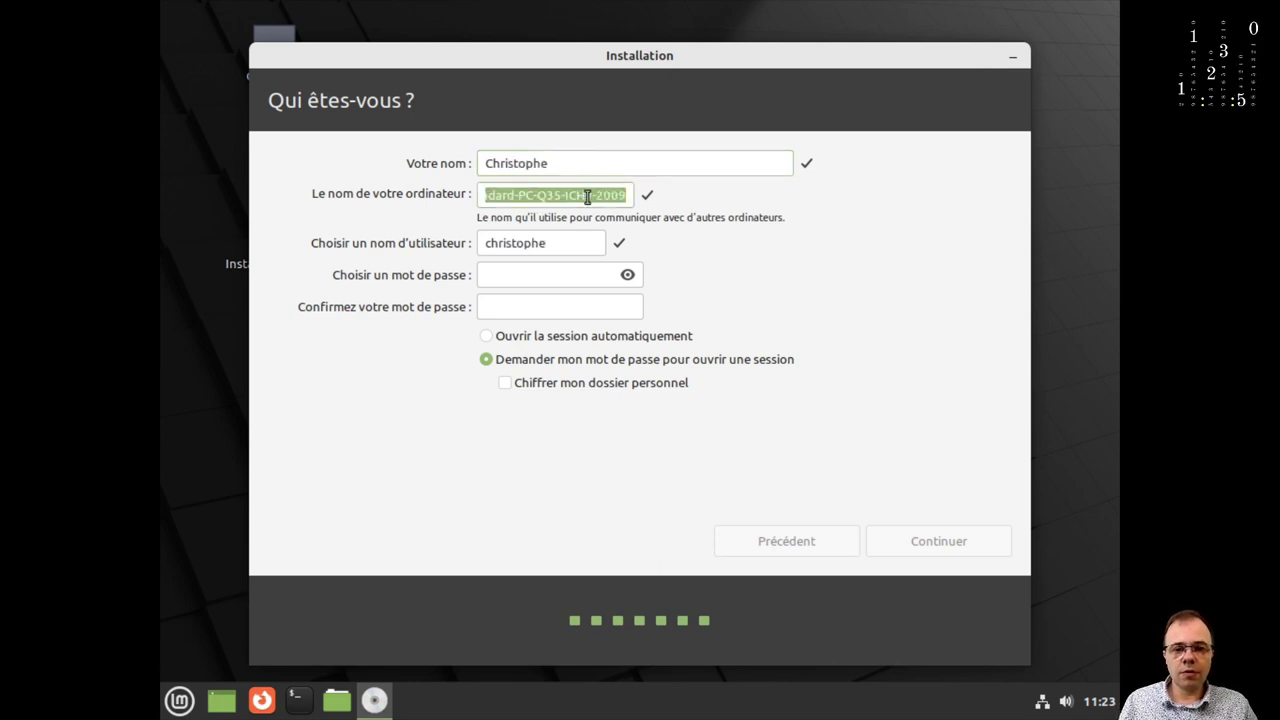
text(dmo)
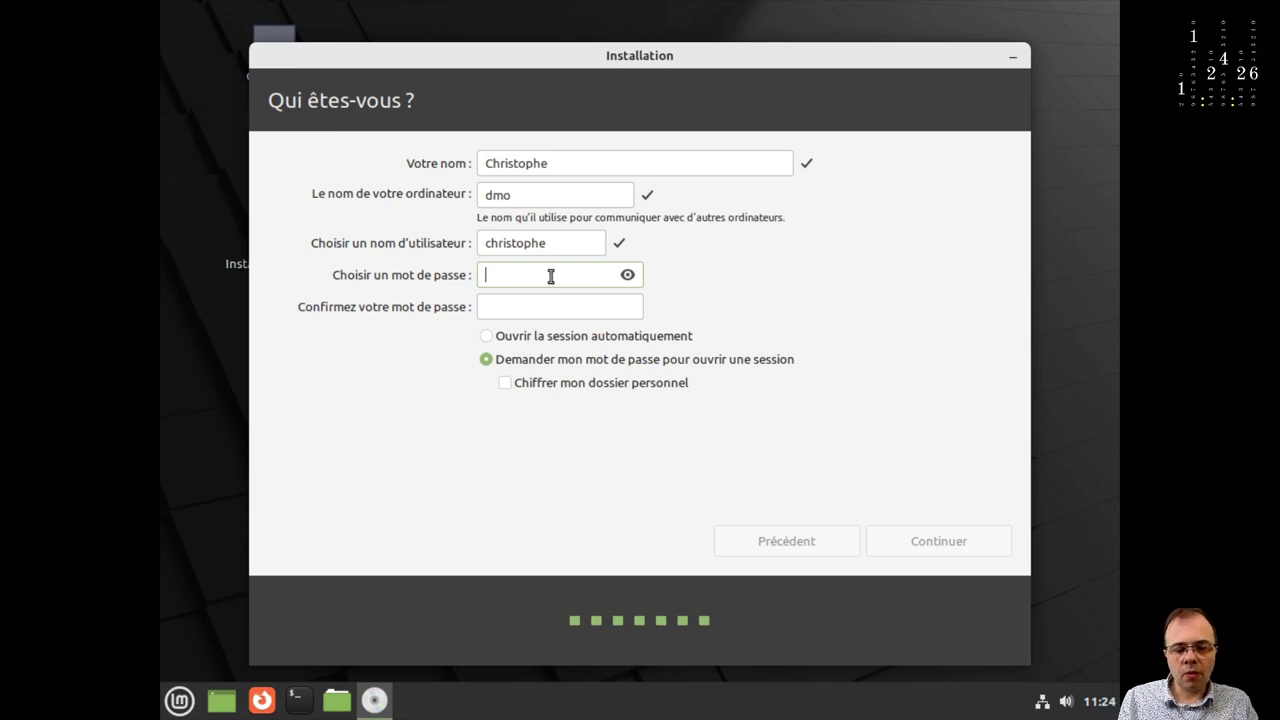
text(dmo)
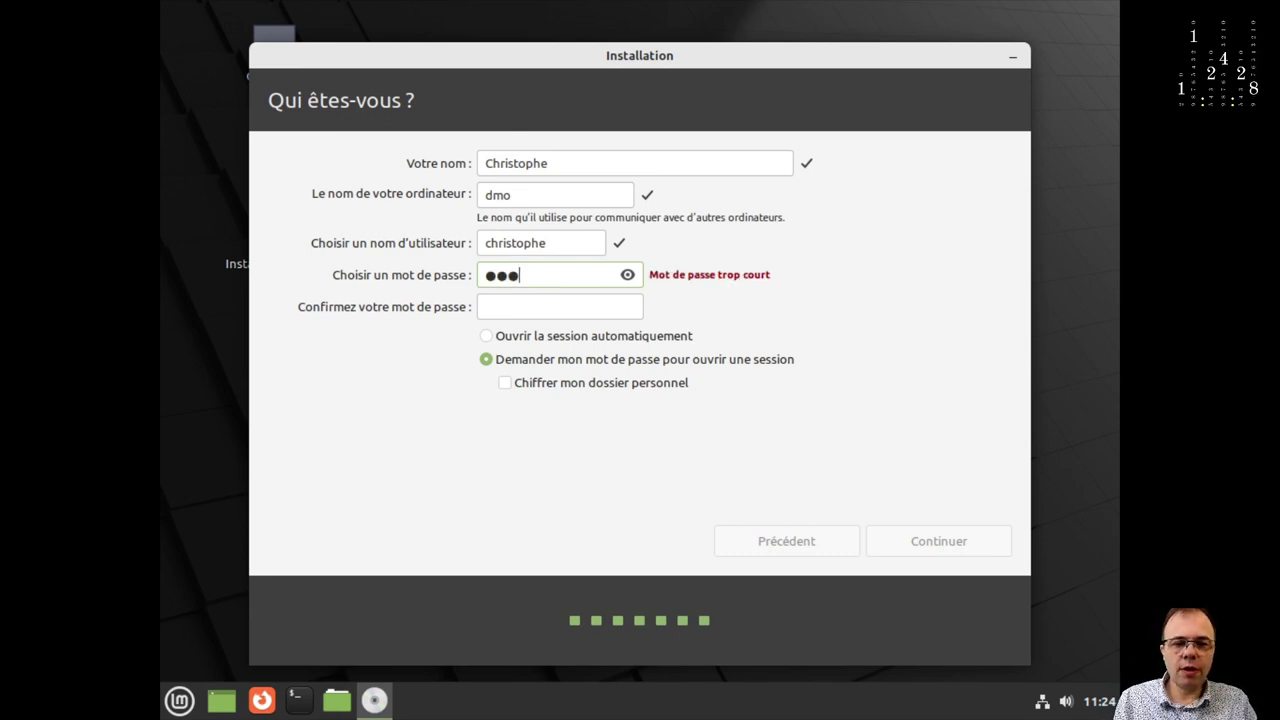
text(dmo)
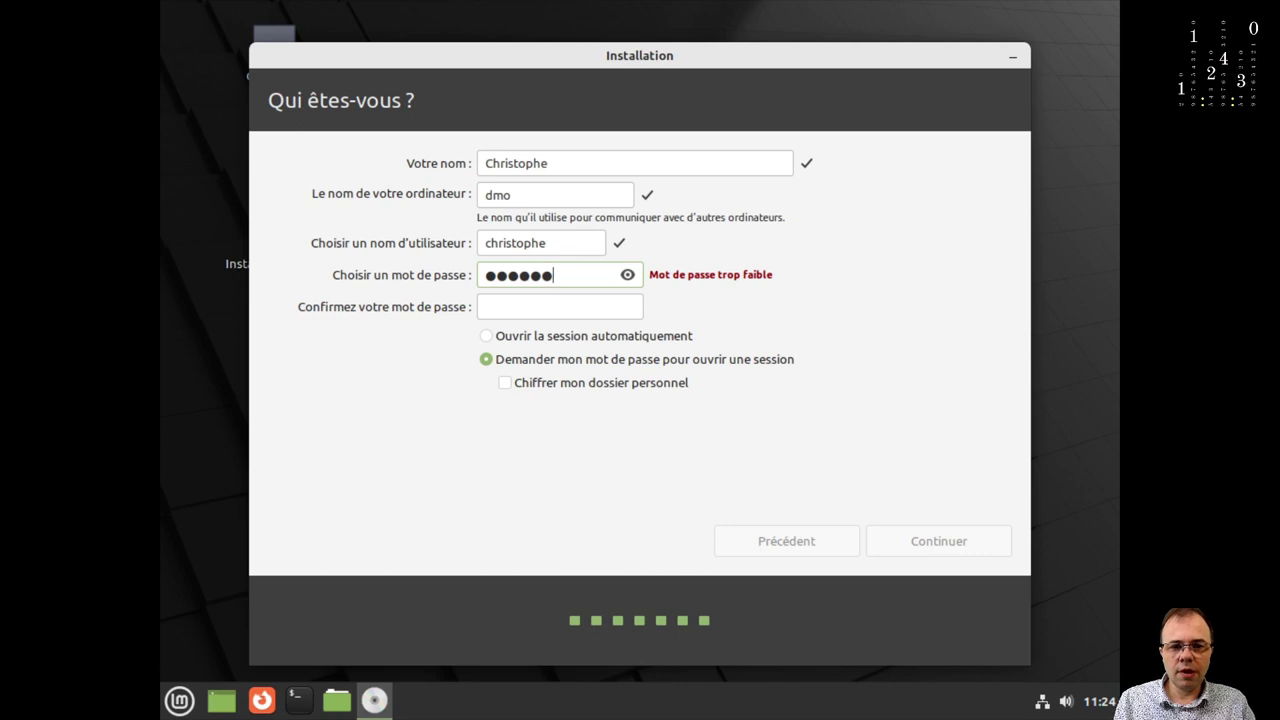
key(Tab)
text(dmodmo)
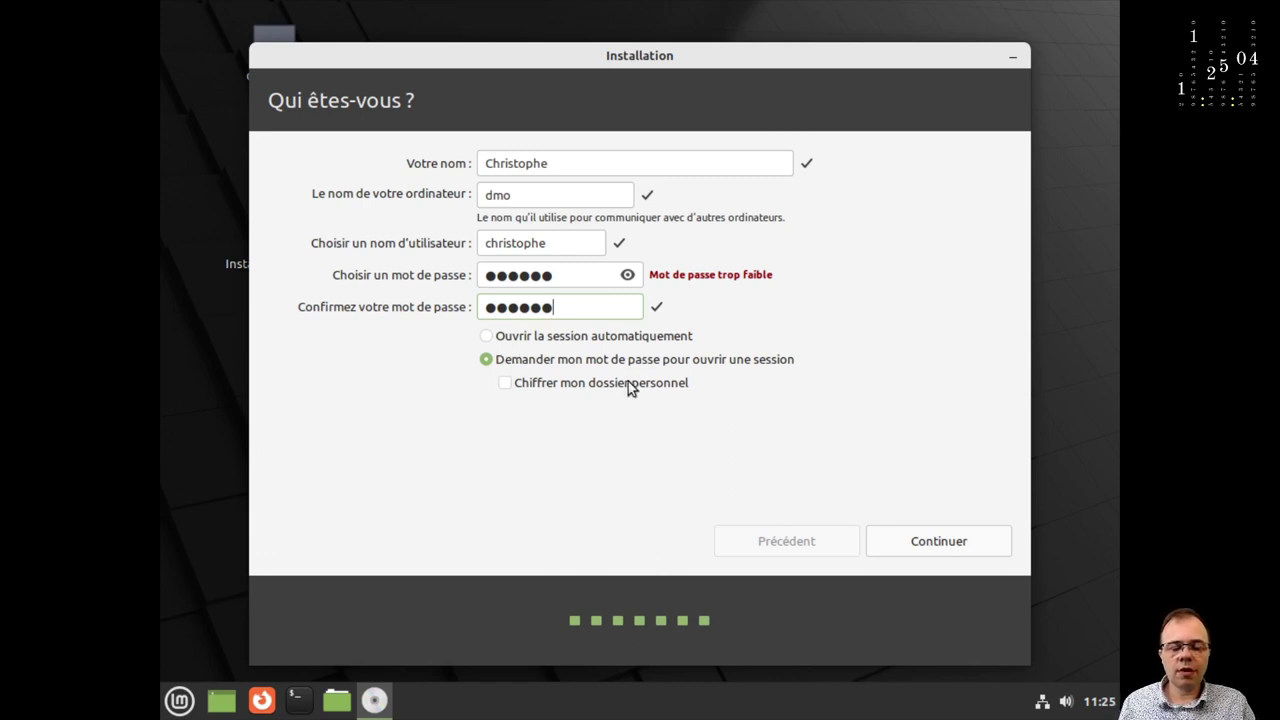
Submit the account details, wait for installation, then choose 'Redémarrer maintenant'.
click(923, 544)
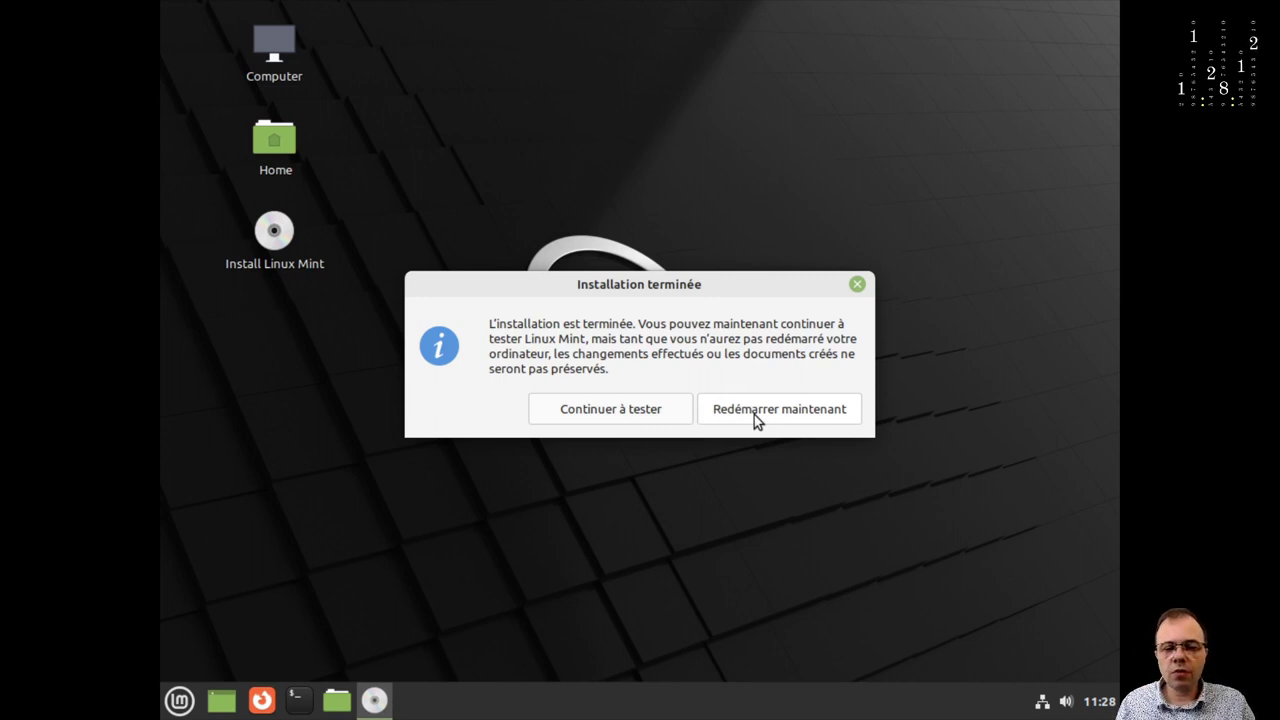
click(756, 410)
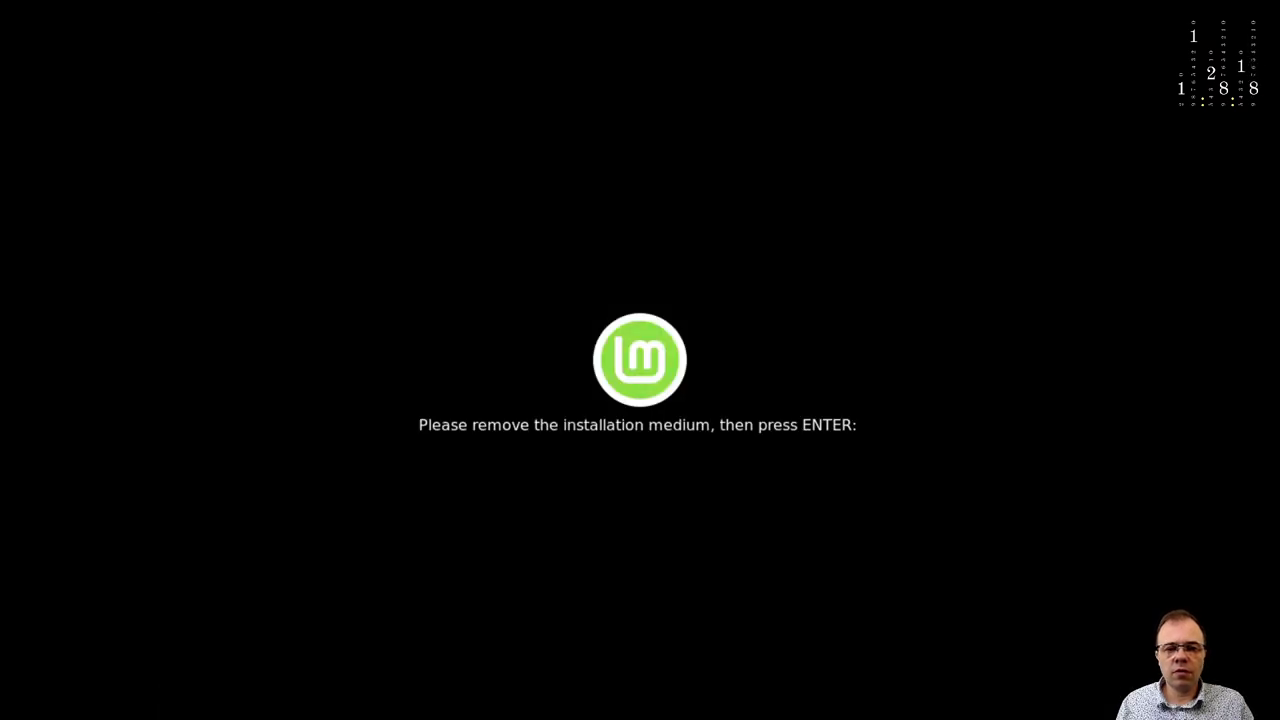
Reboot past the remove-medium prompt, check the GRUB entries, and leave full-screen view.
key(Return)
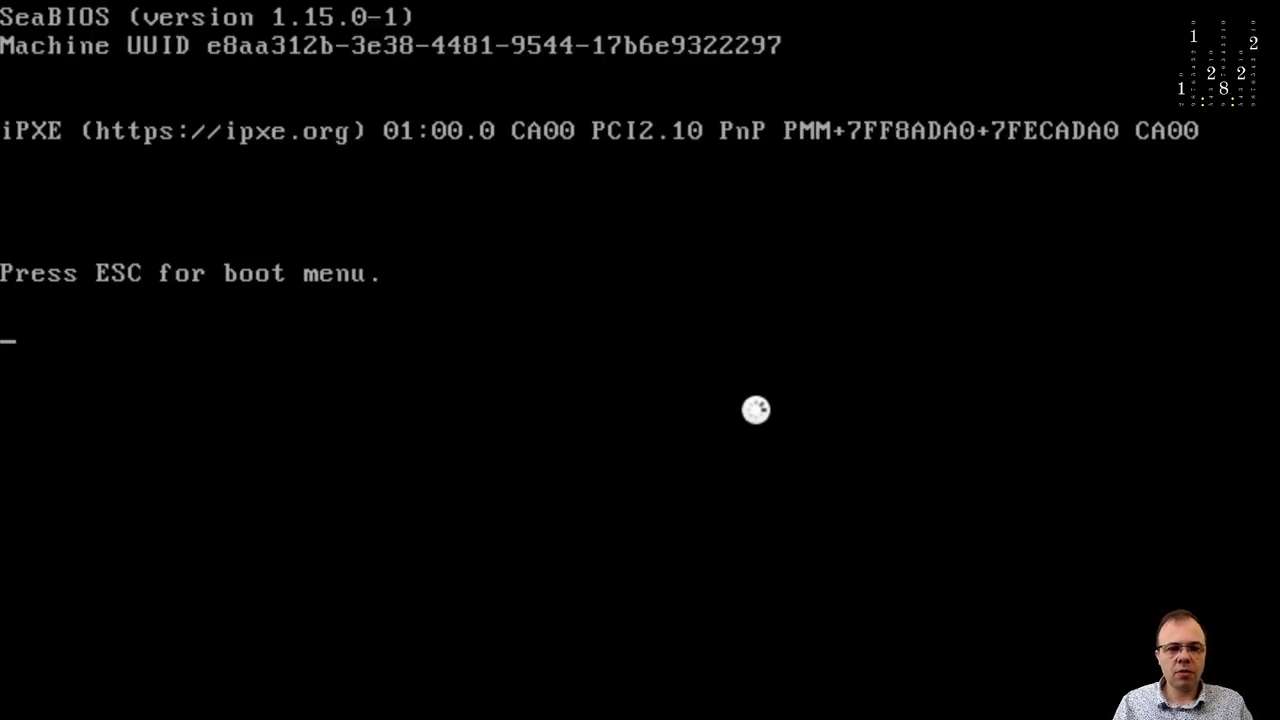
key(Down)
key(Up)
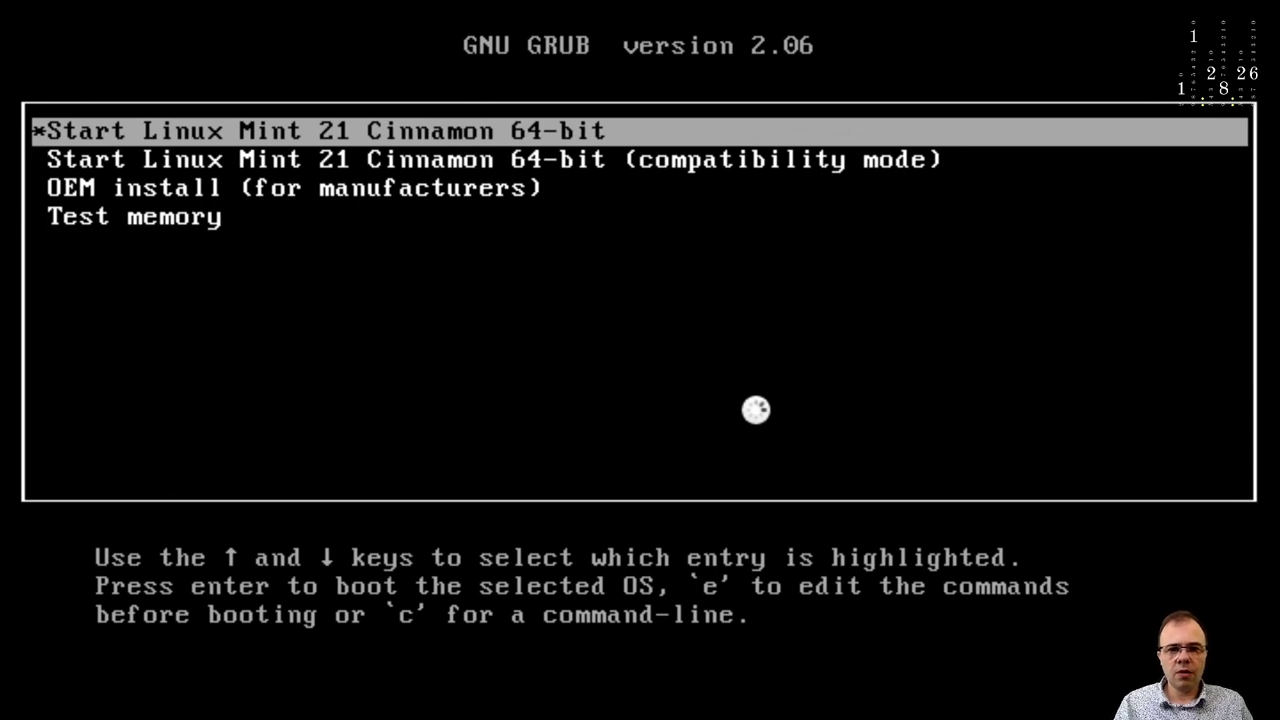
key(Down)
key(Up)
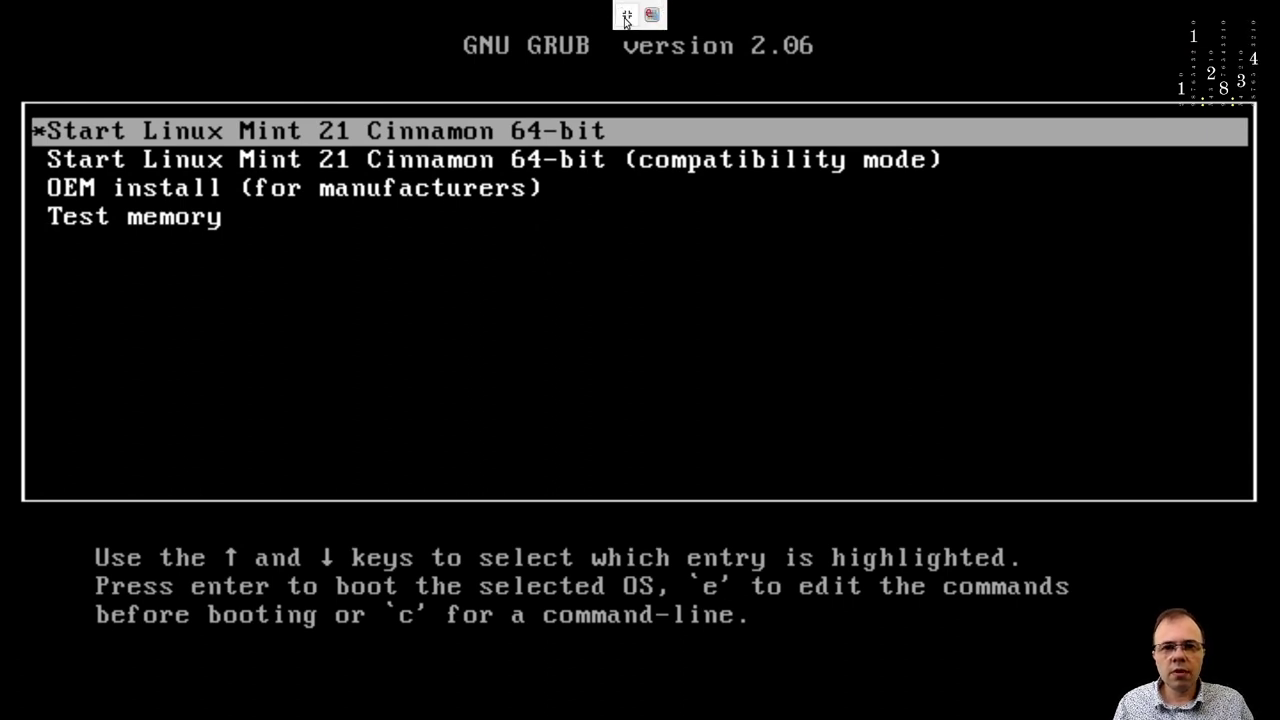
click(626, 16)
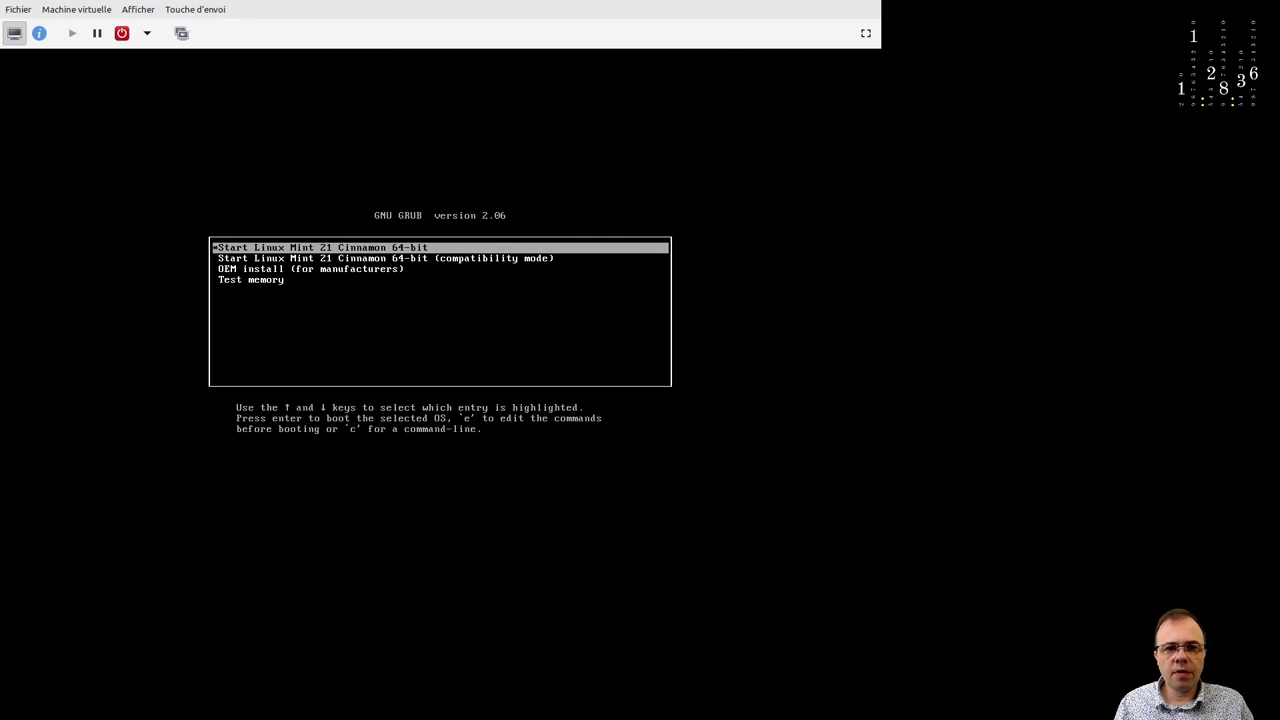
Enable VirtIO Disque 1 in the VM's boot options alongside SATA CD-ROM 1 and apply.
click(39, 33)
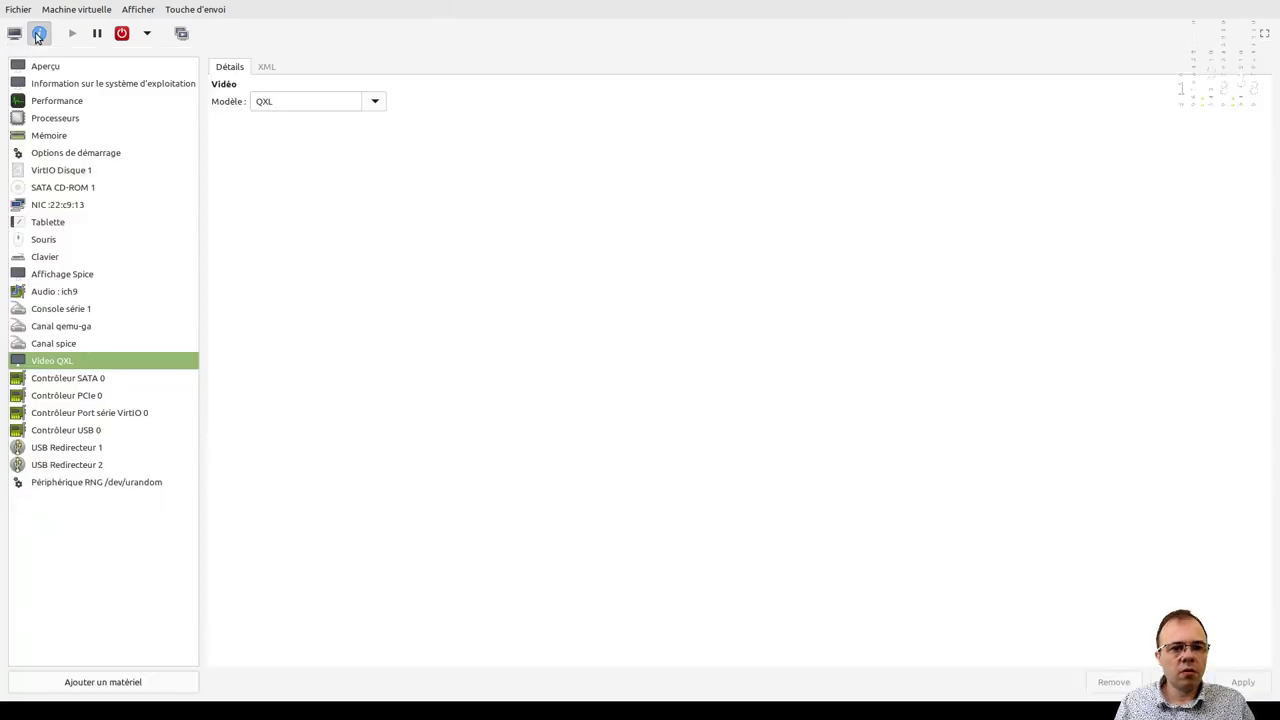
click(116, 155)
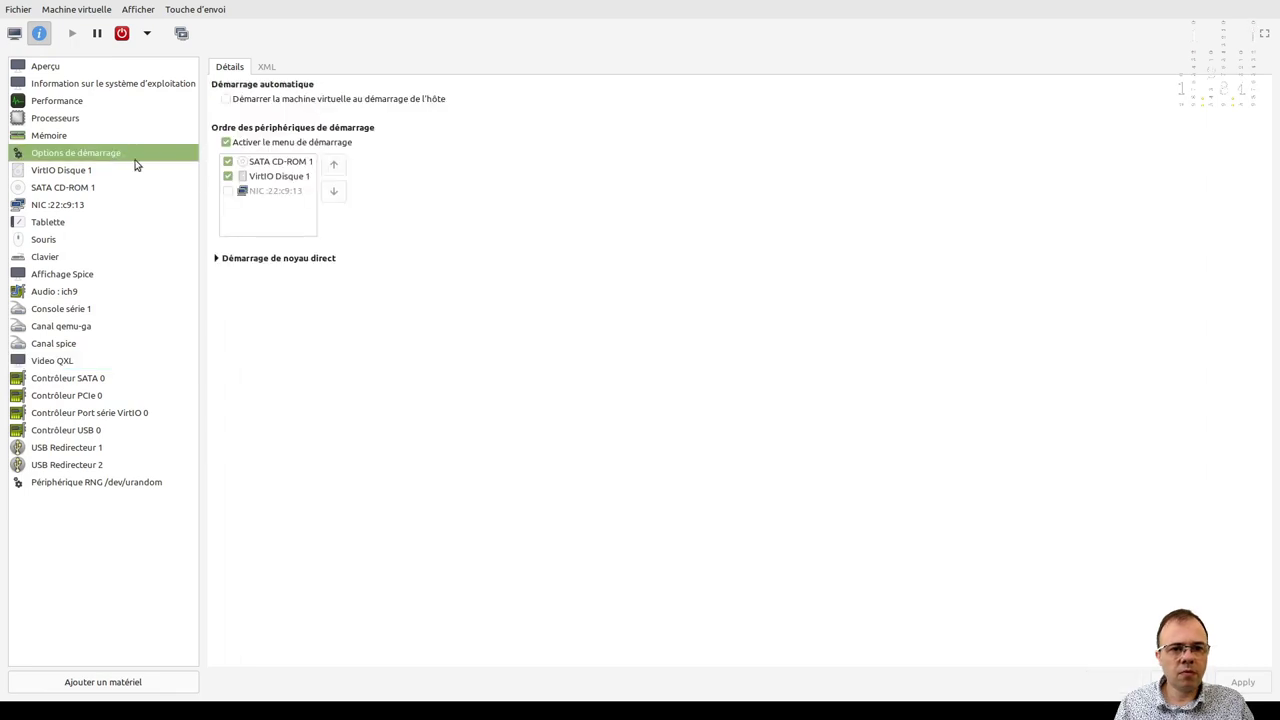
click(228, 173)
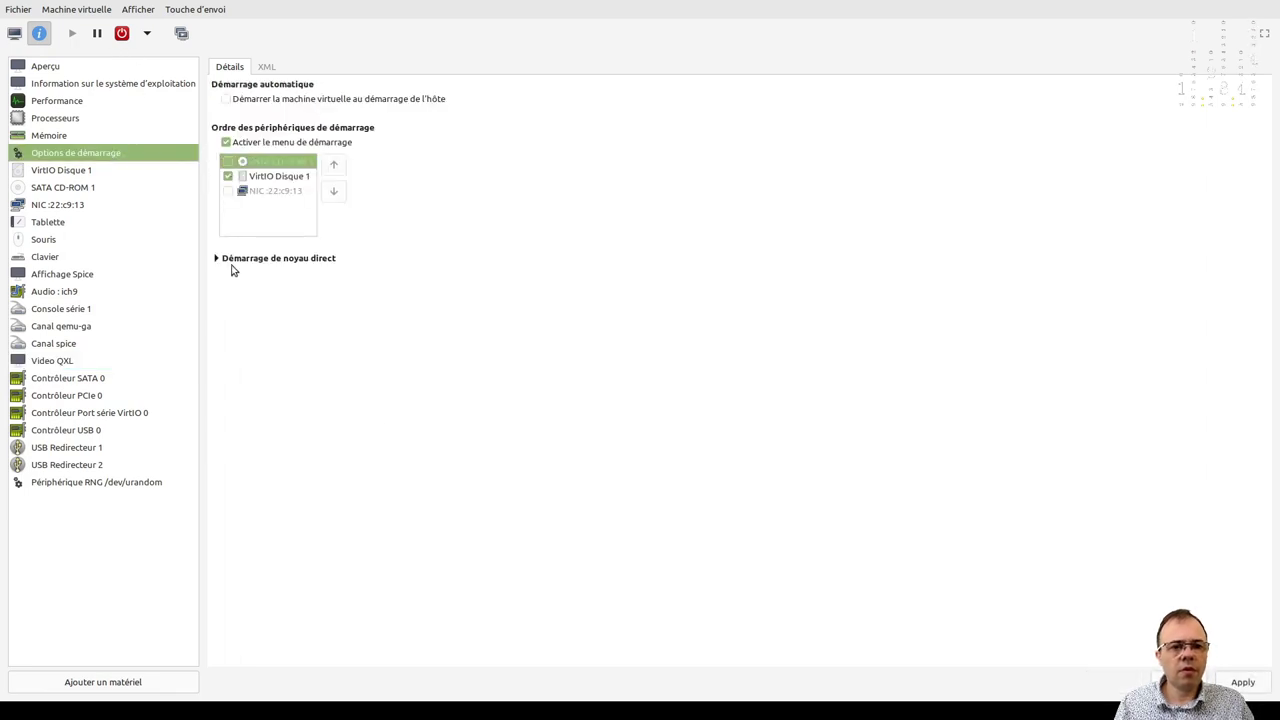
click(1241, 683)
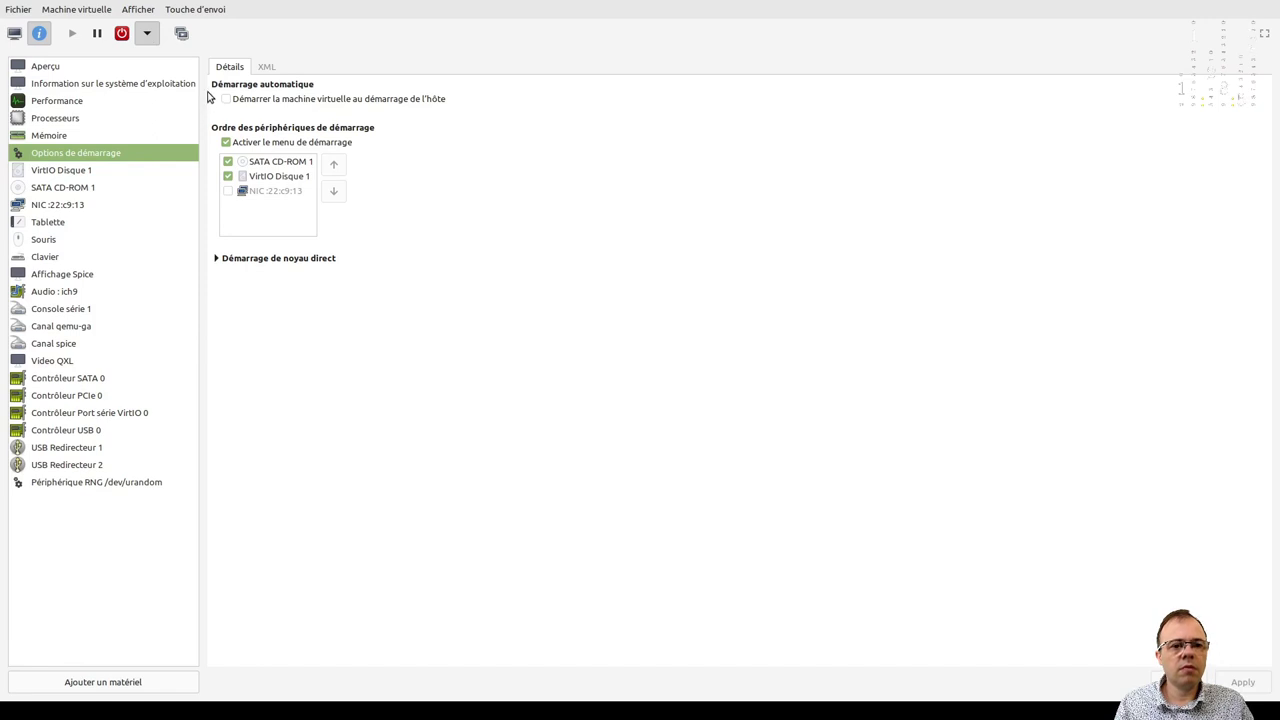
Return to the VM console, toggle full screen on and off, and start the guest.
click(14, 33)
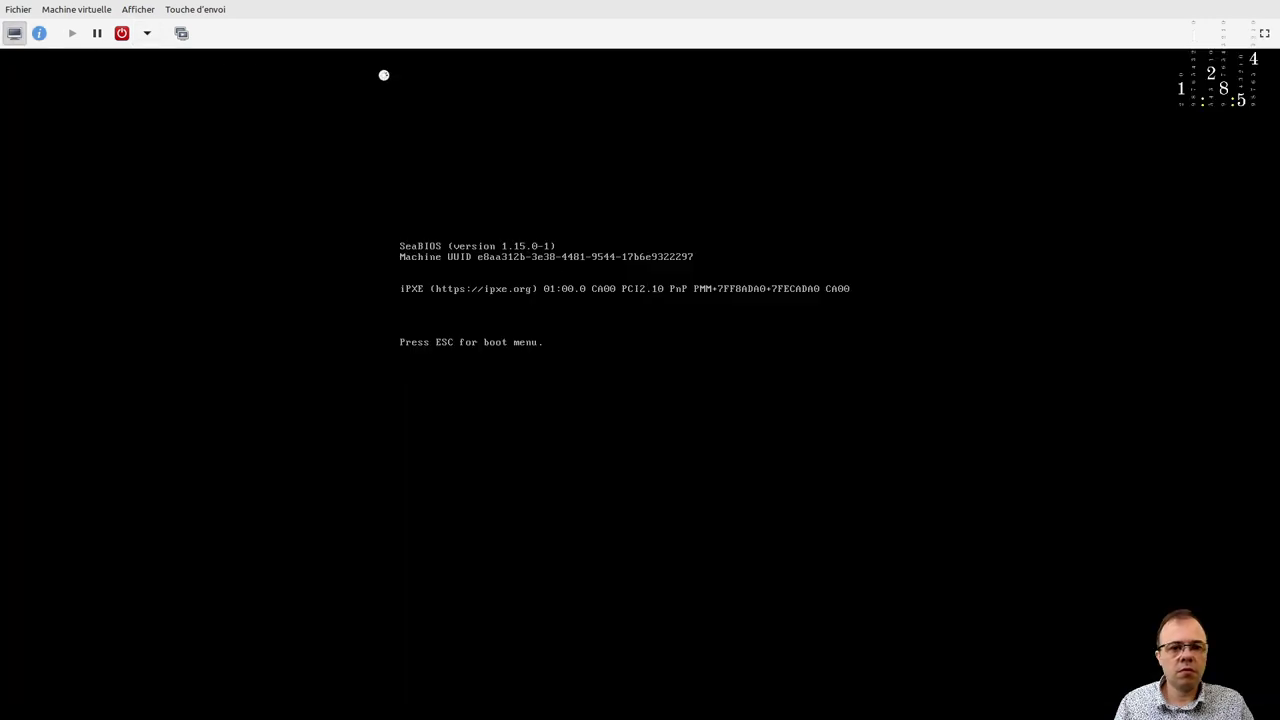
click(1264, 35)
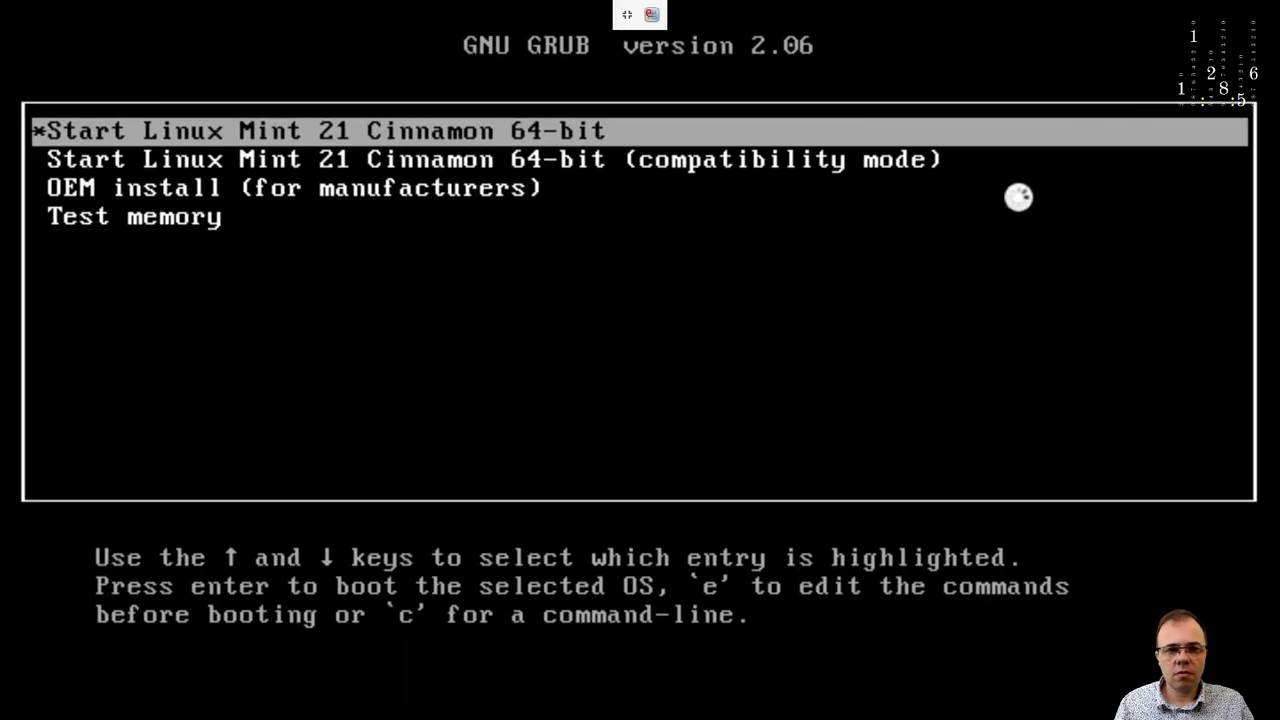
click(624, 16)
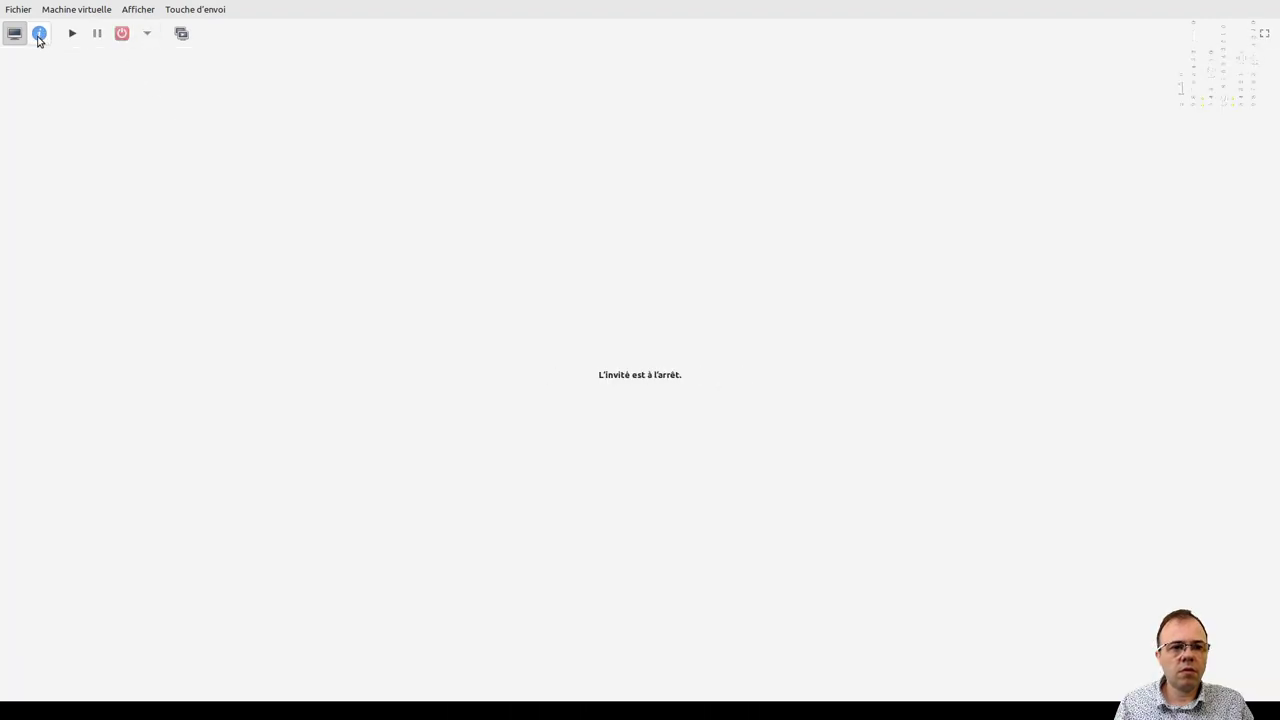
click(73, 35)
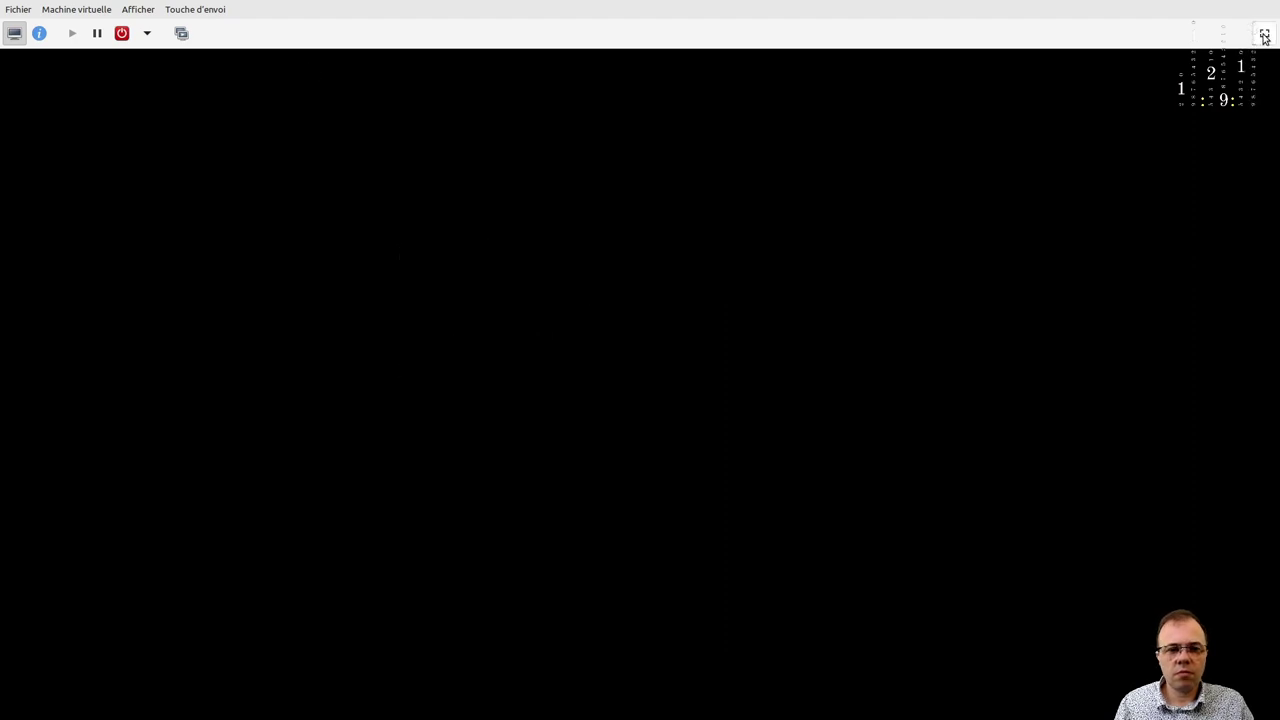
Put the VM console in fullscreen and log in with the user password.
click(1264, 35)
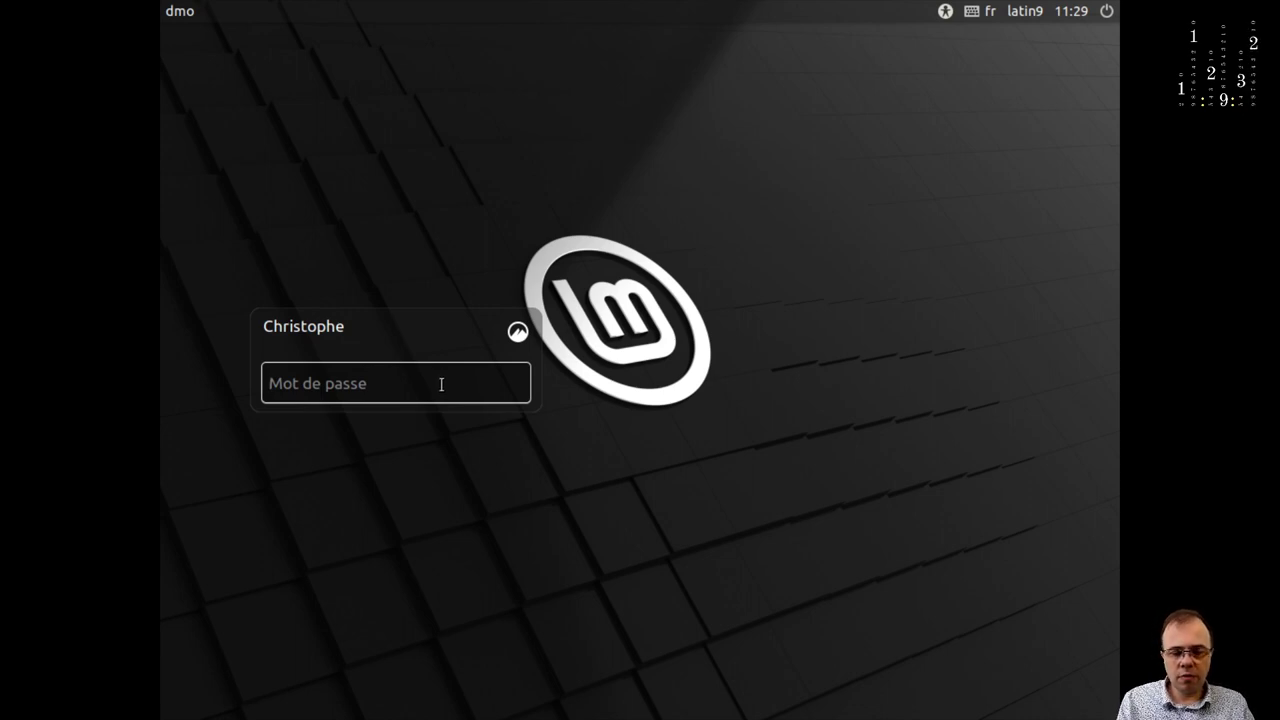
text(******)
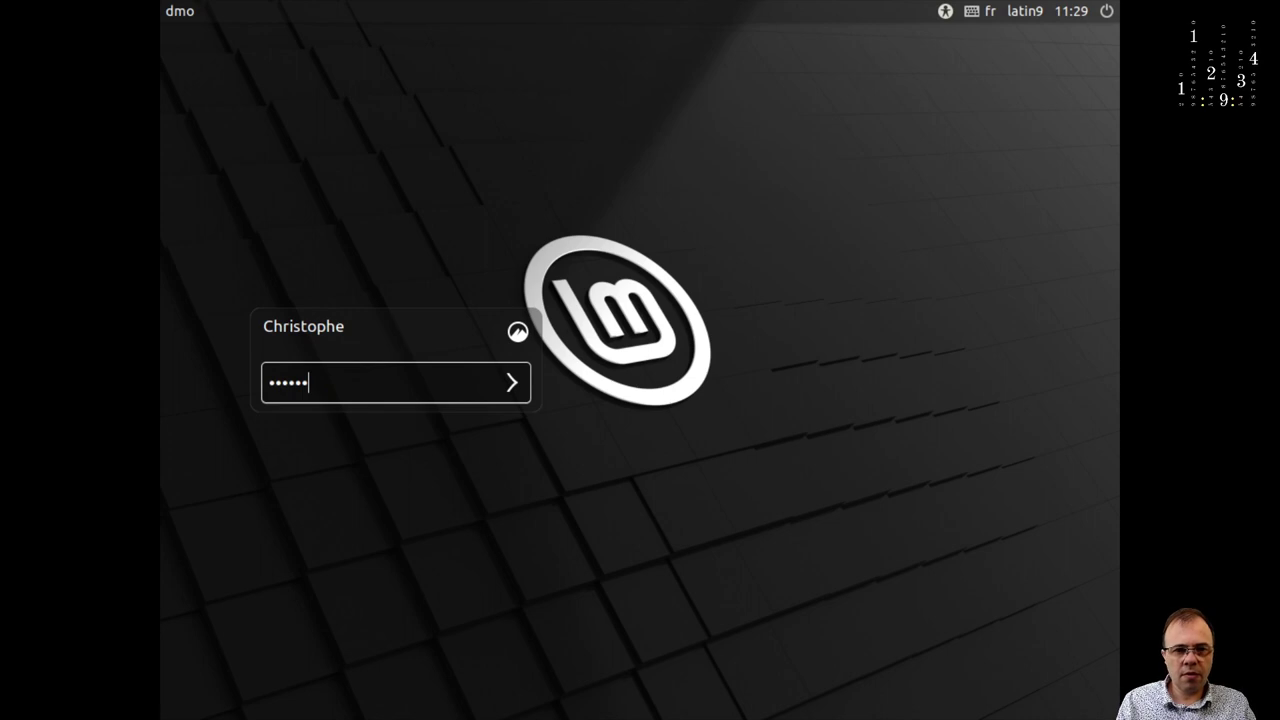
key(Return)
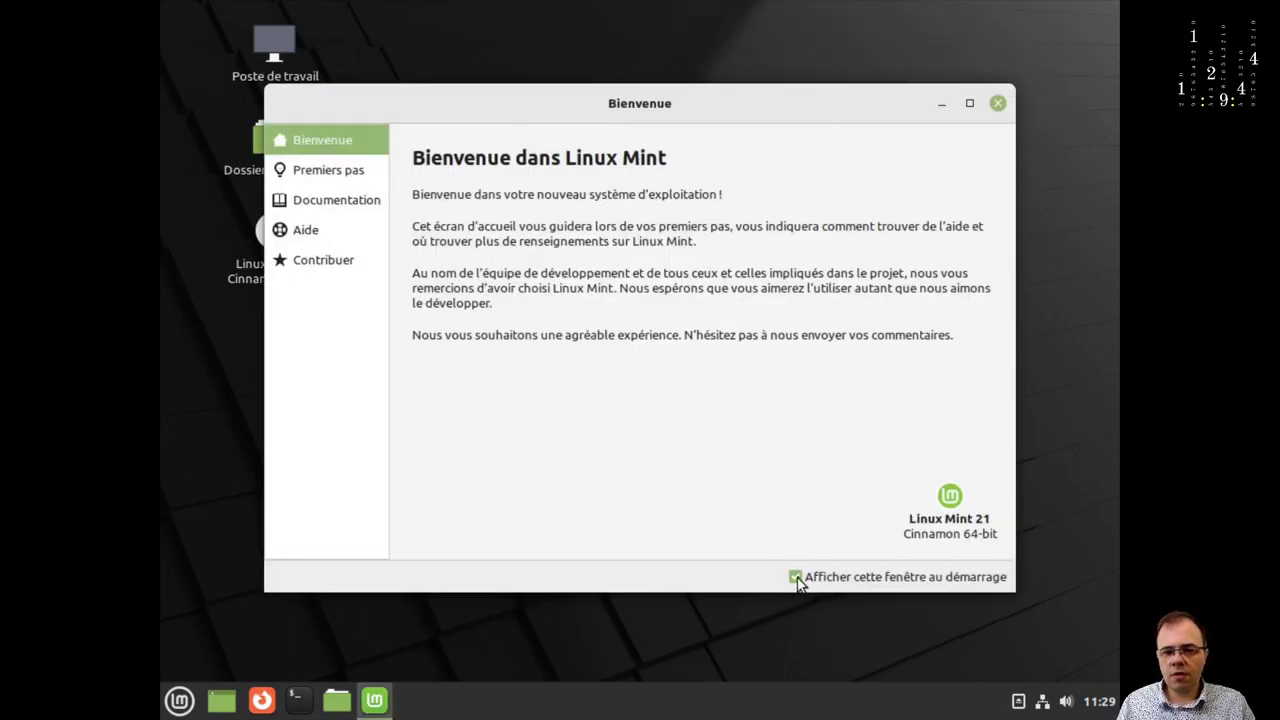
Stop Bienvenue showing at startup, then apply and keep 1920 × 1080 (16:9) in Affichage.
click(796, 578)
click(997, 104)
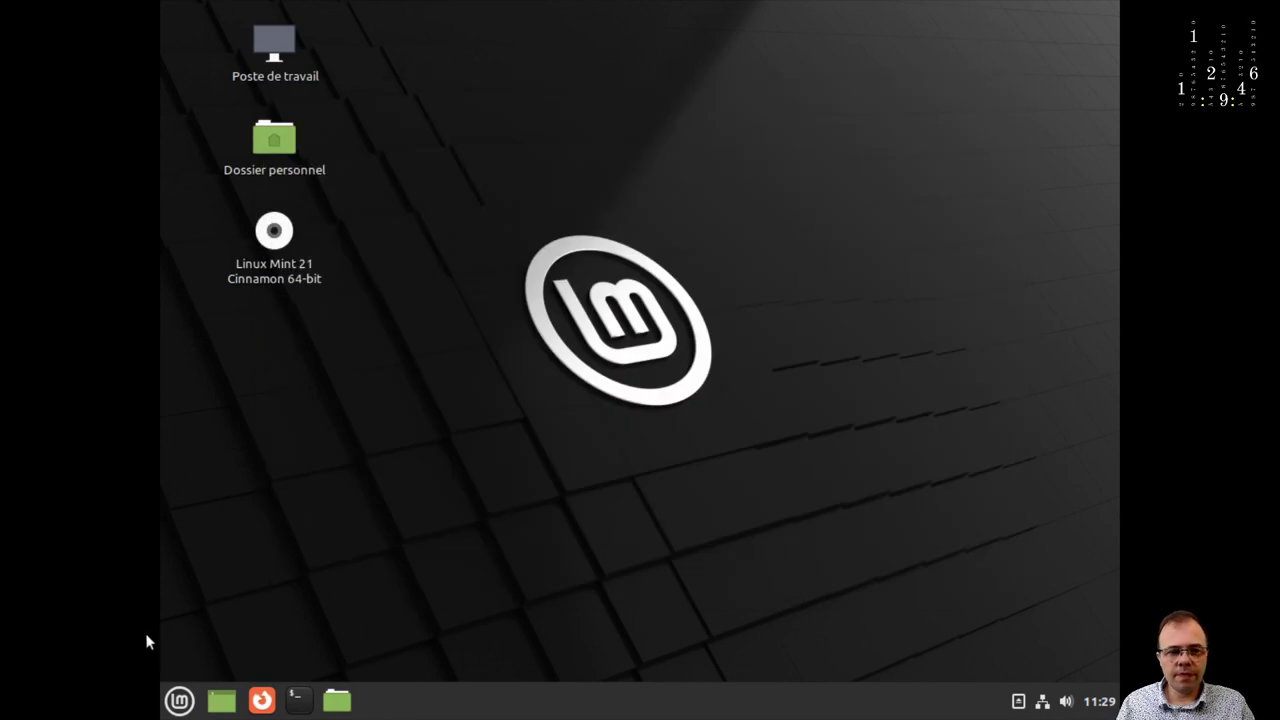
click(179, 700)
mouse_move(365, 512)
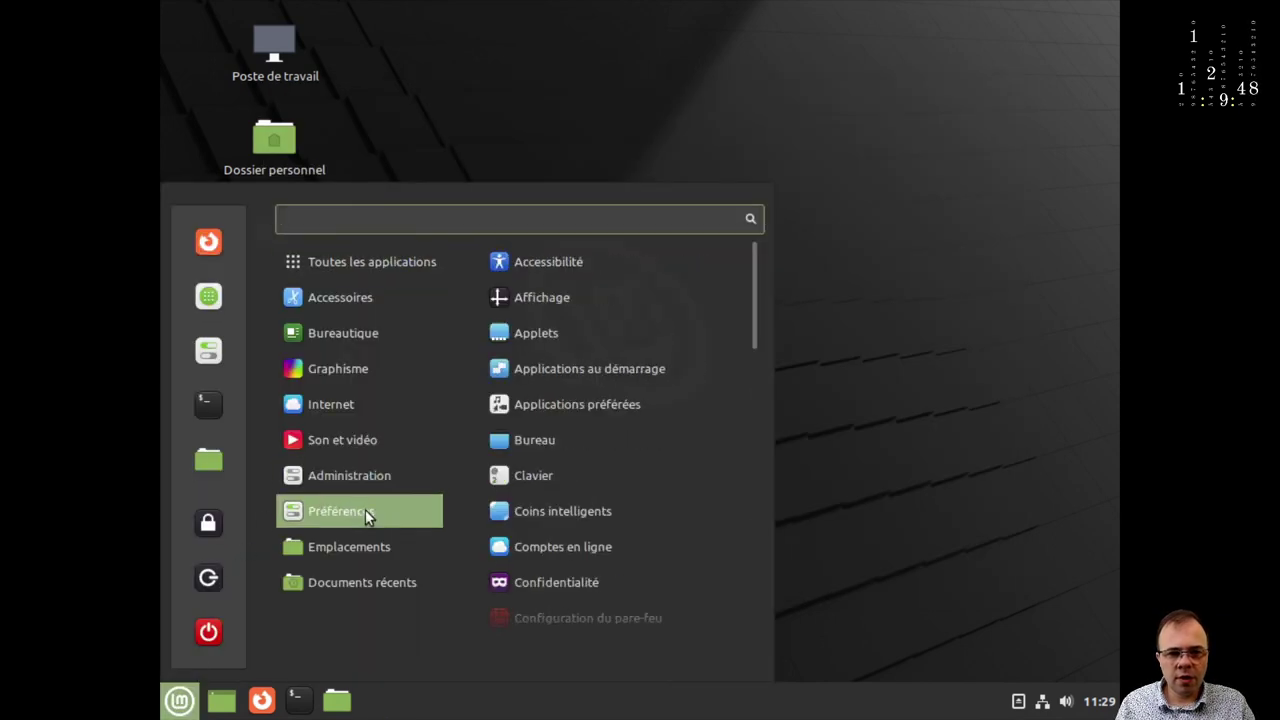
click(588, 297)
click(612, 346)
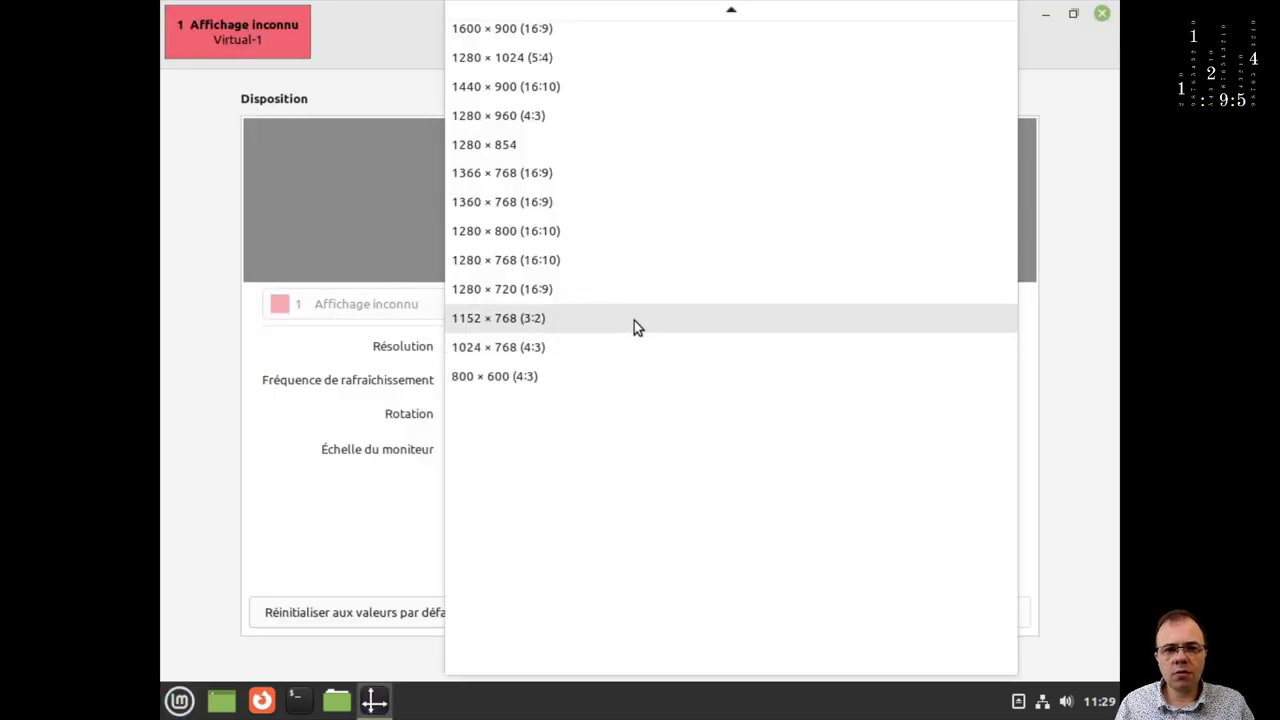
scroll(638, 325, up, 1)
scroll(638, 328, up, 5)
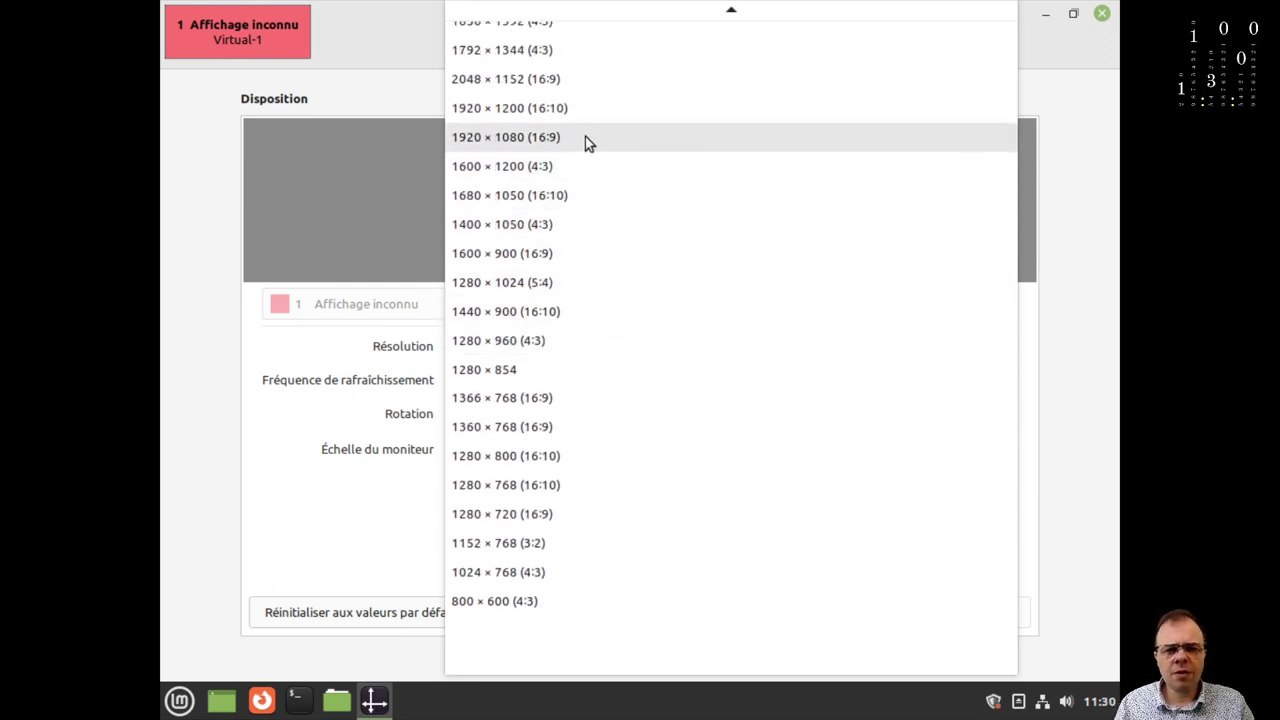
click(585, 136)
click(834, 608)
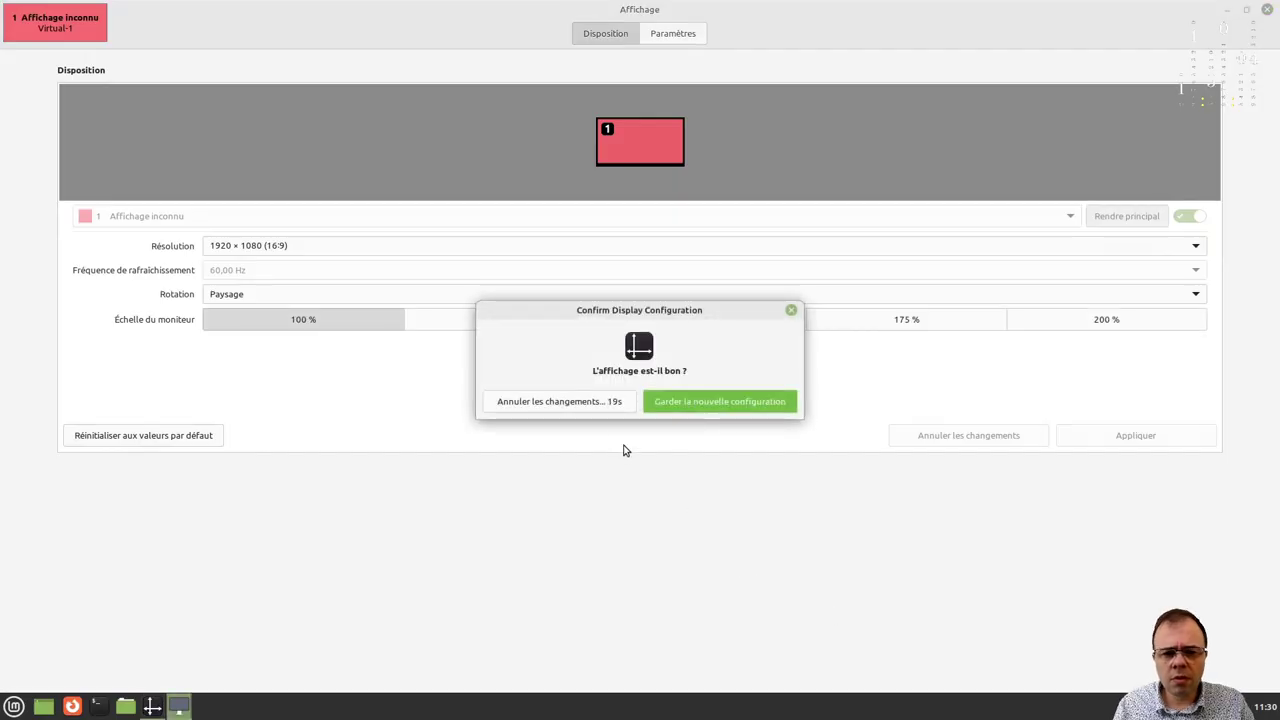
click(680, 402)
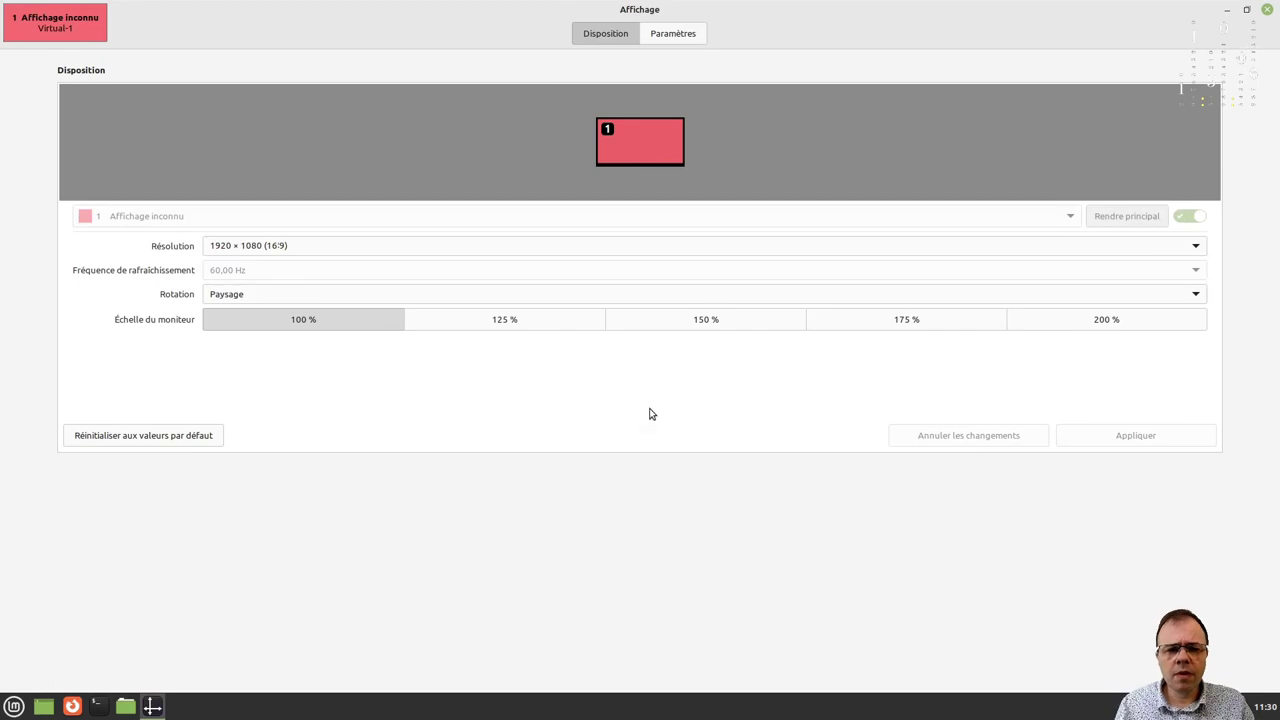
Close the Affichage window and clear the desktop icon selection.
click(1268, 12)
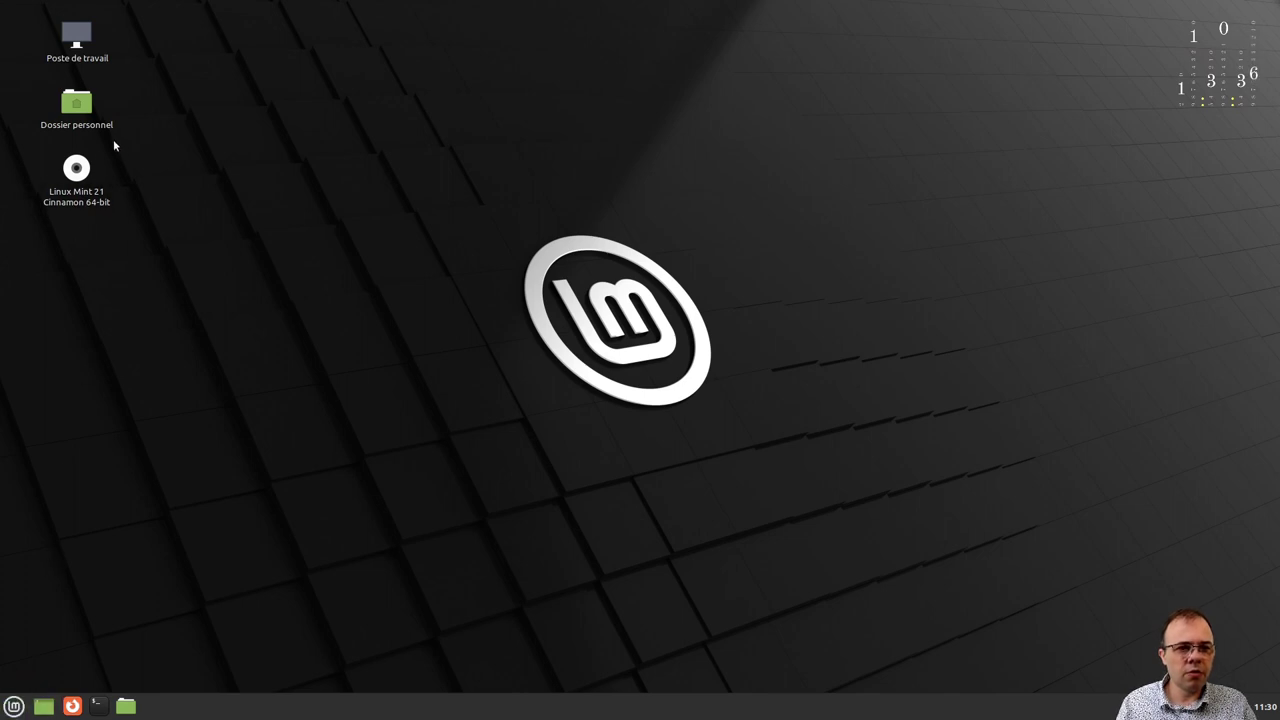
drag(118, 142, 39, 239)
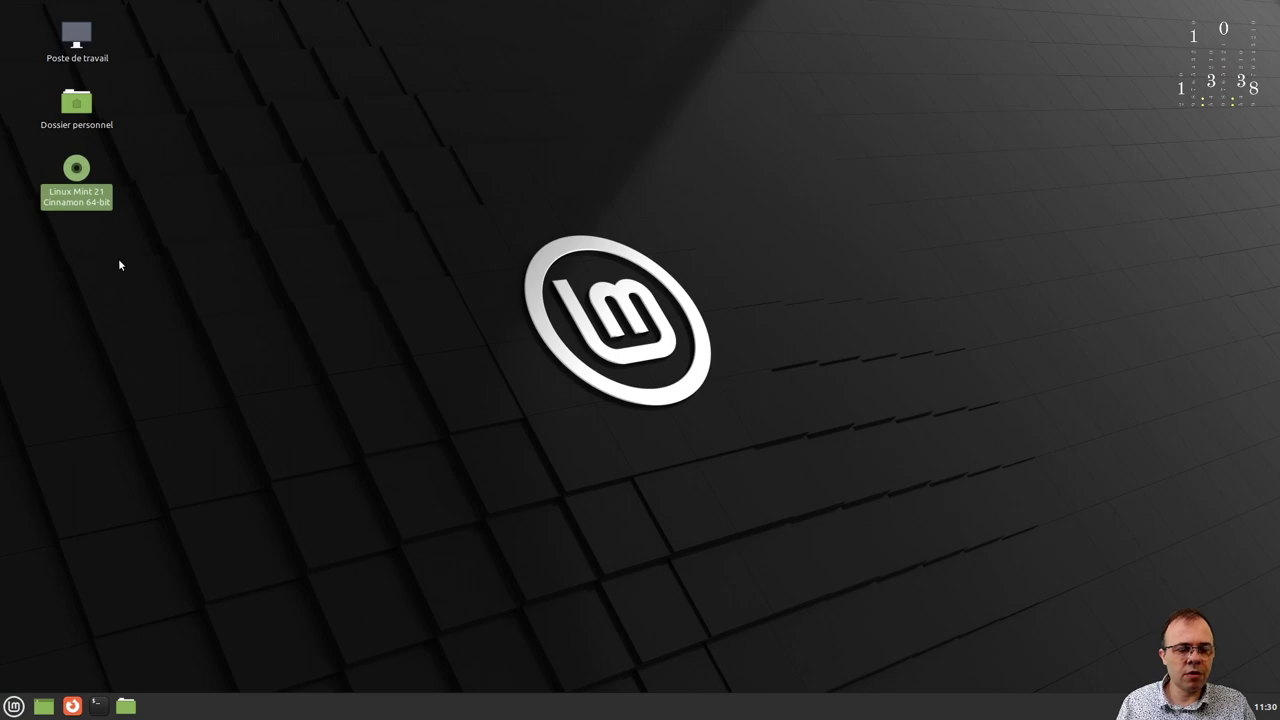
click(38, 635)
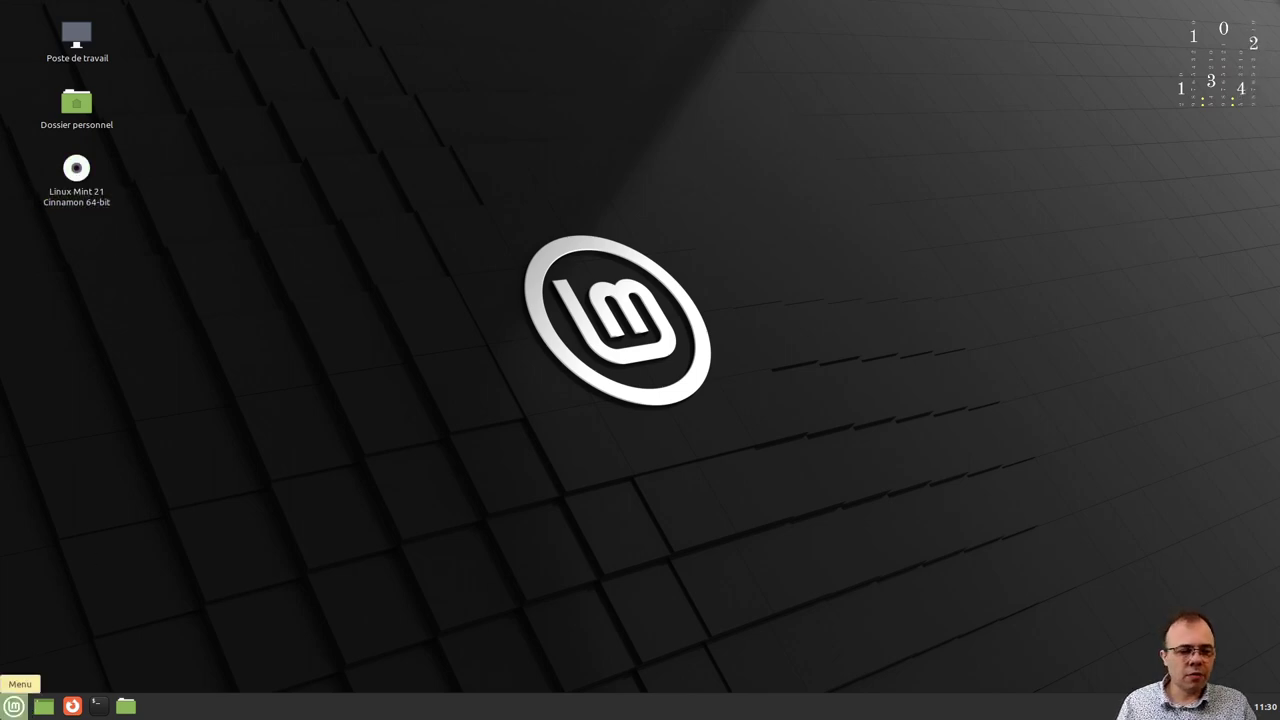
click(14, 706)
mouse_move(142, 482)
mouse_move(142, 622)
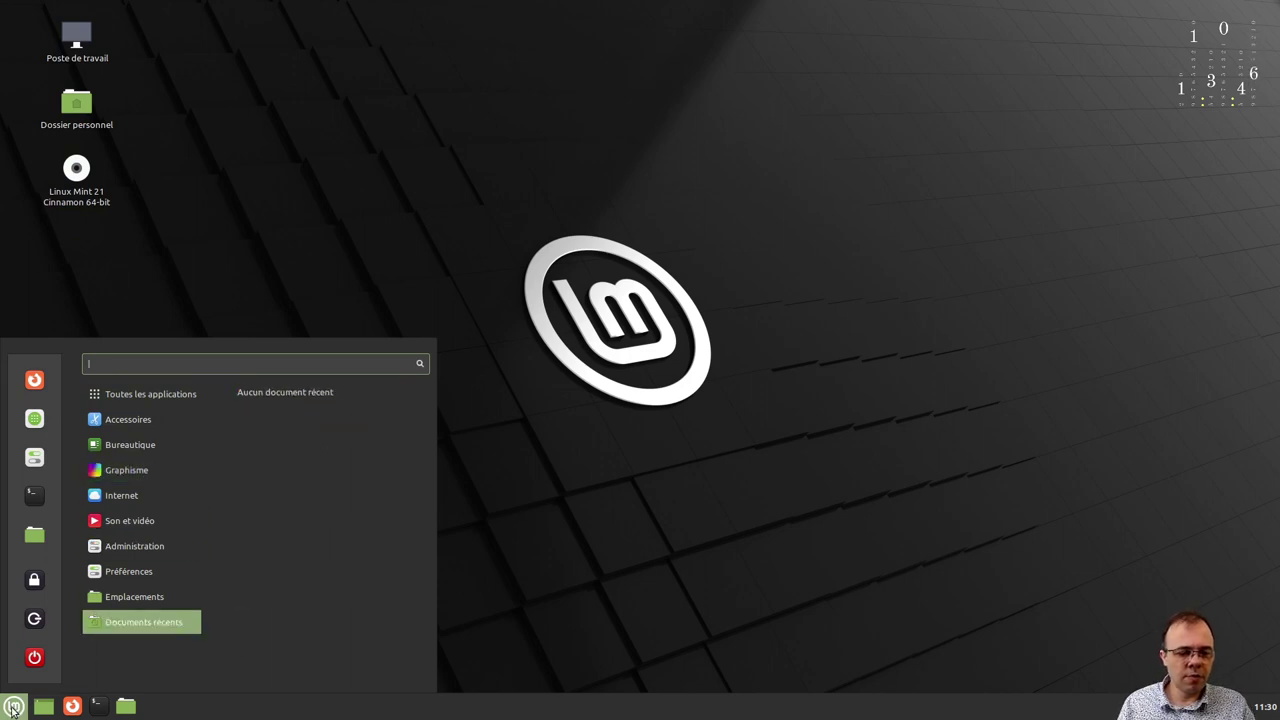
mouse_move(143, 421)
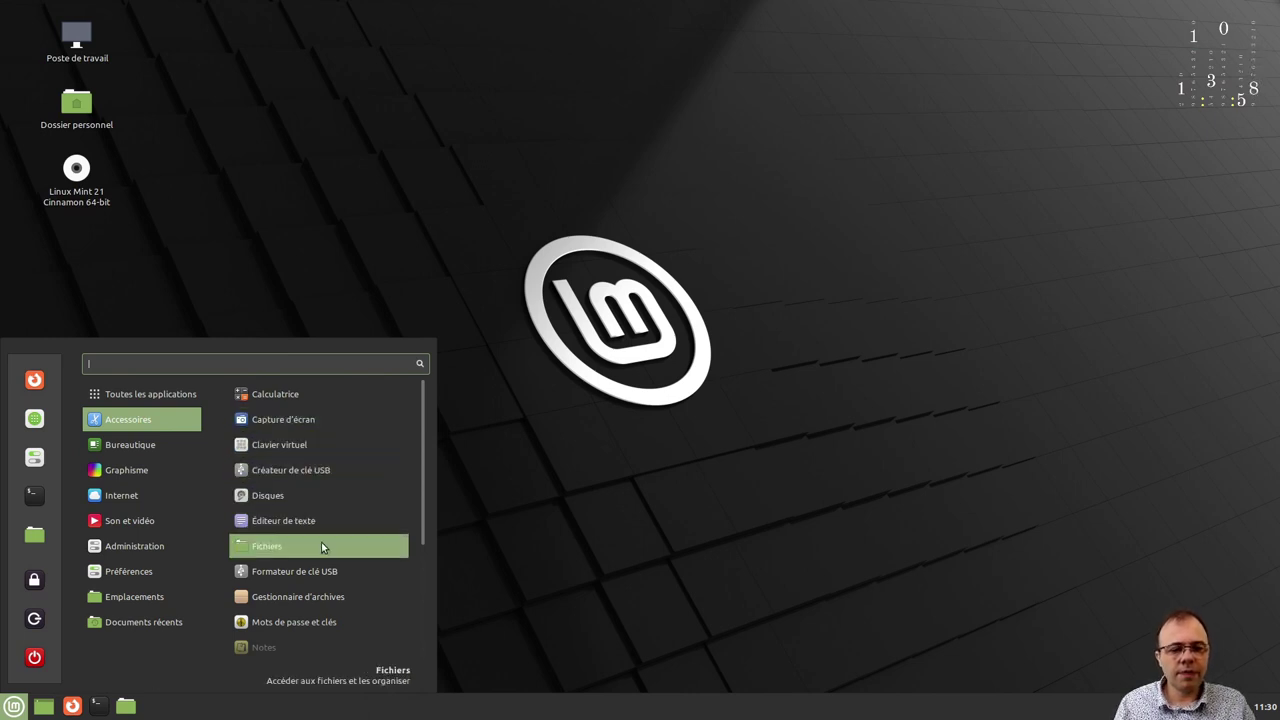
scroll(321, 550, down, 1)
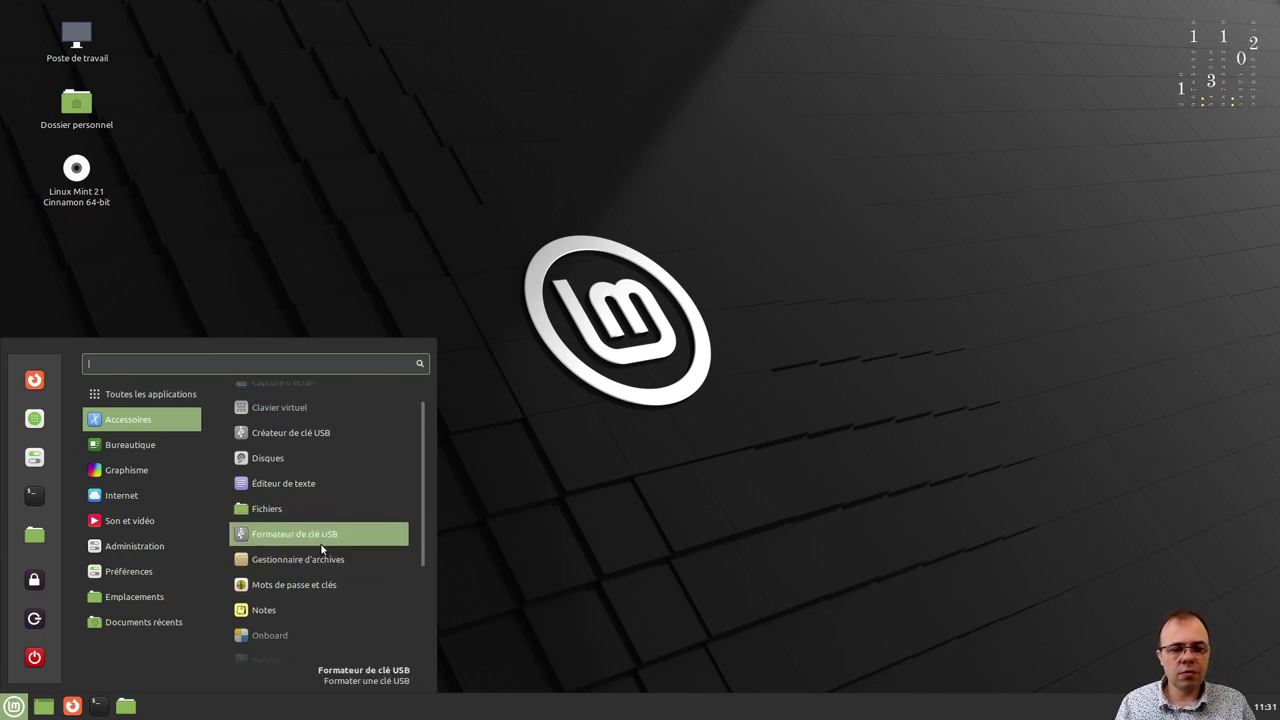
click(277, 459)
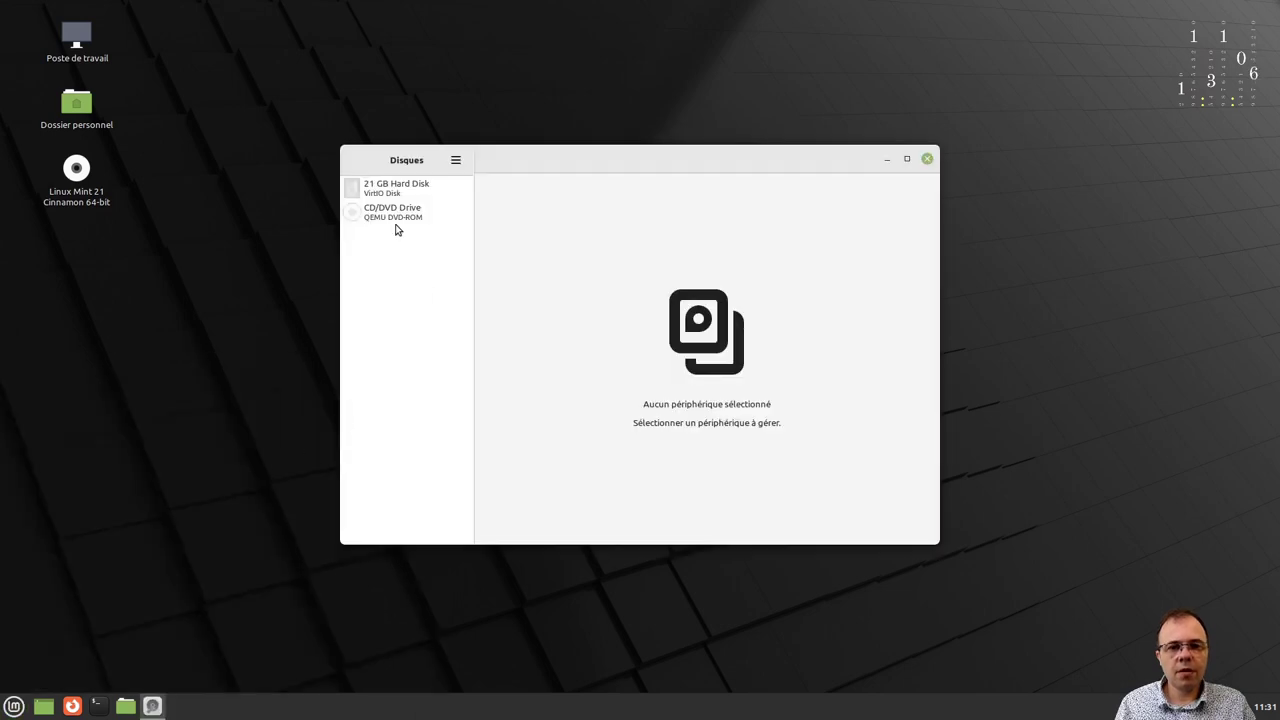
click(417, 192)
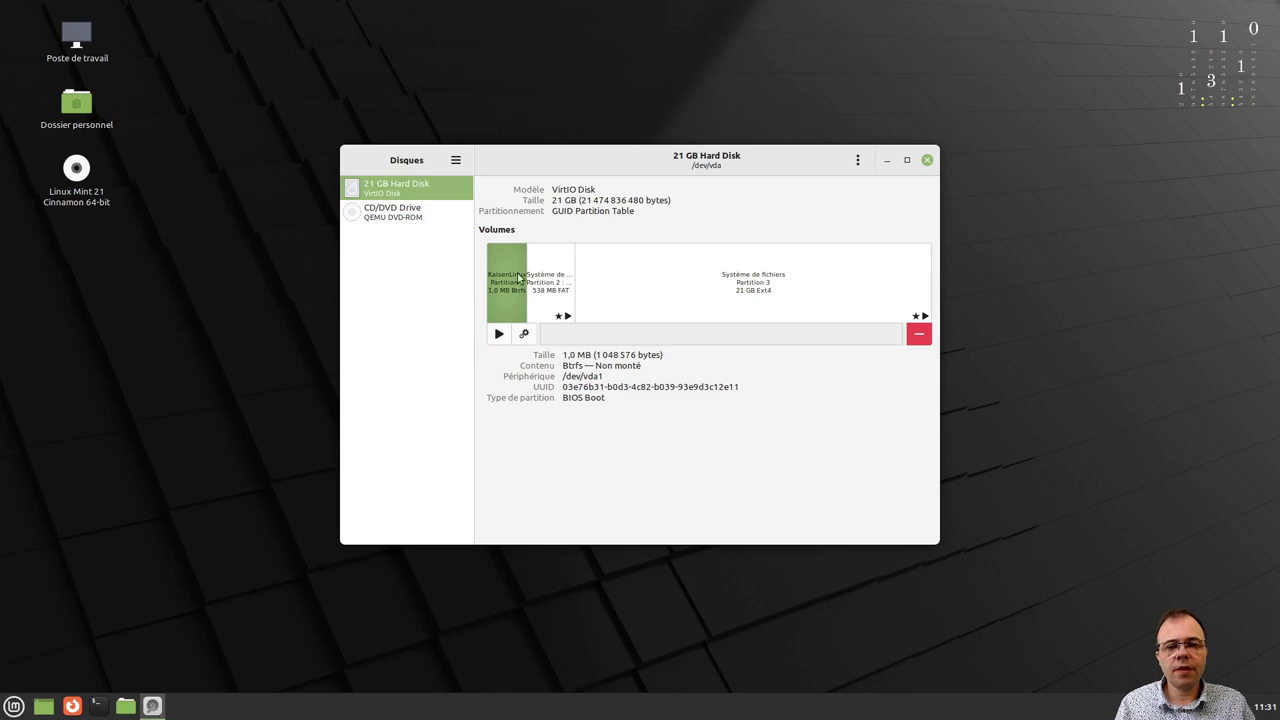
click(929, 161)
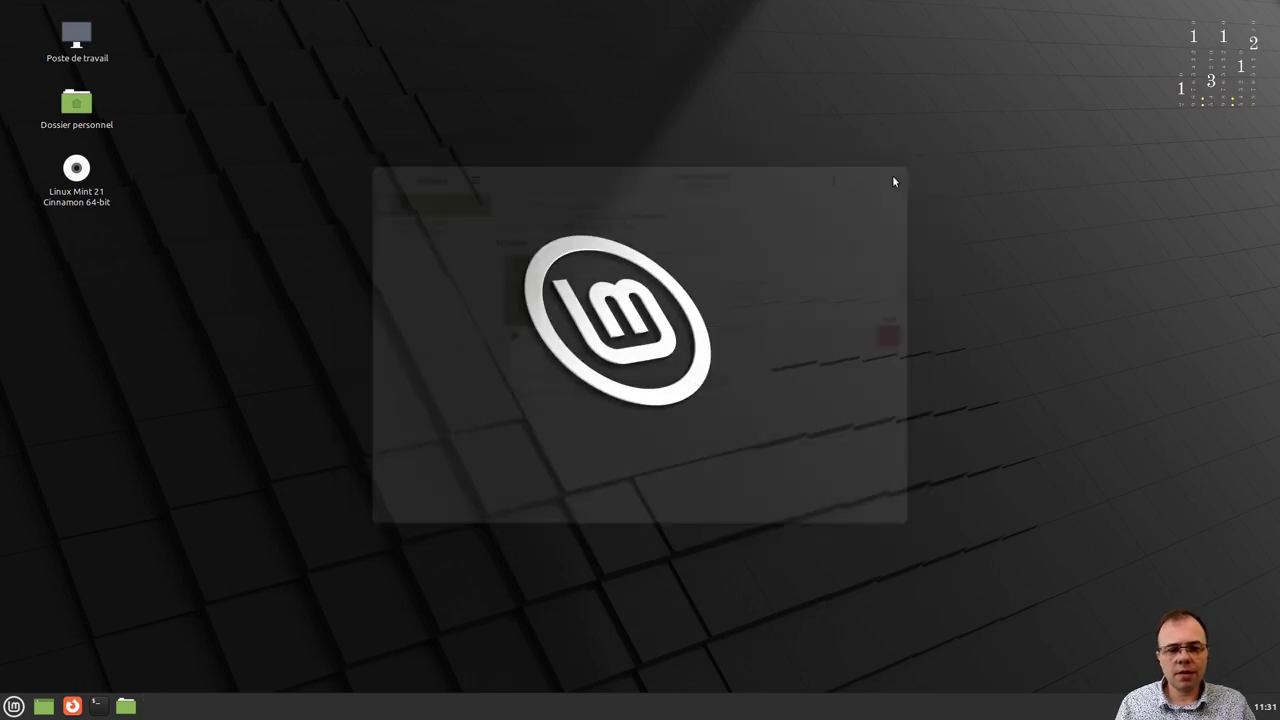
click(14, 706)
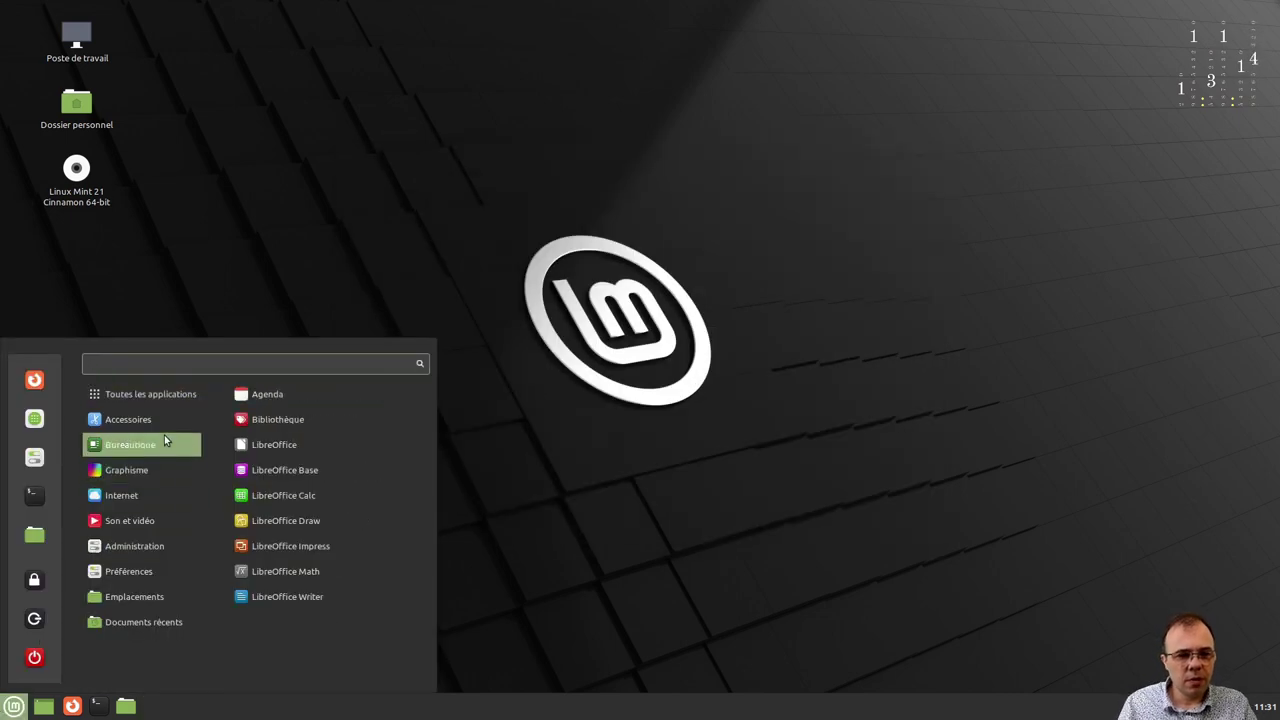
Scroll the Mint menu to reveal the Internet category's applications.
scroll(329, 499, down, 2)
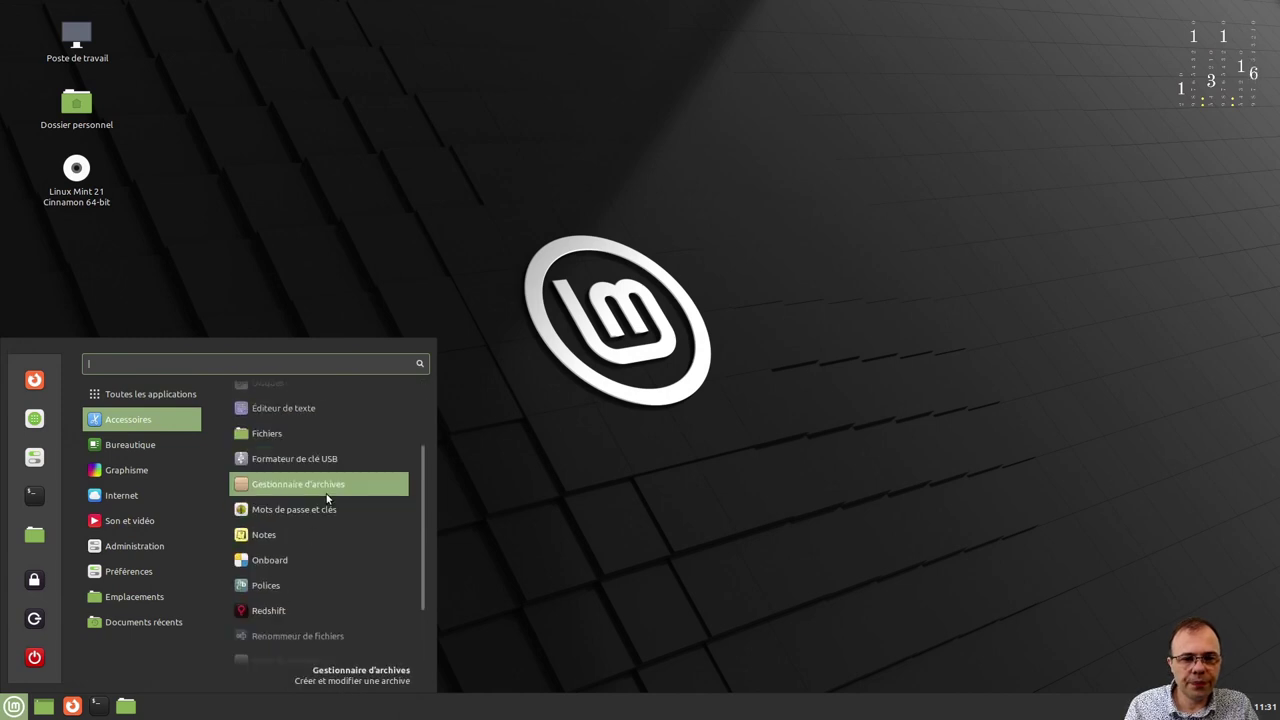
scroll(326, 493, down, 3)
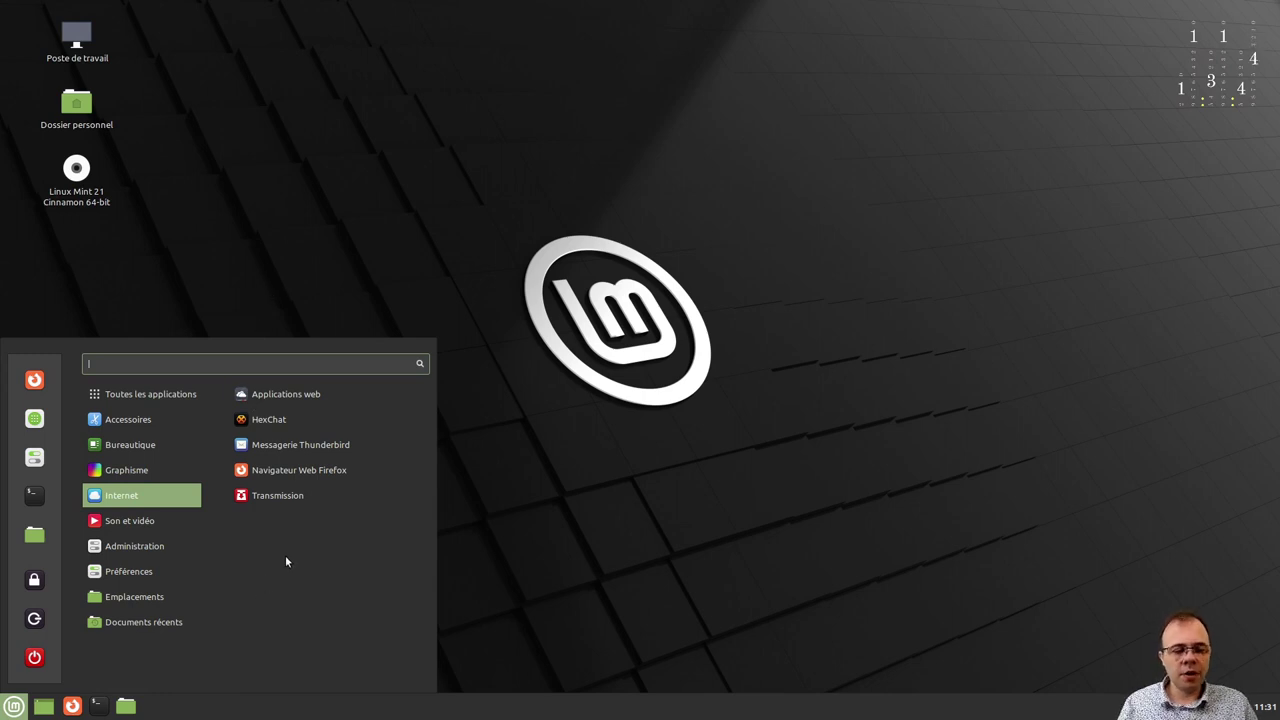
Launch Firefox maximized and close its Privacy Notice tab.
click(316, 476)
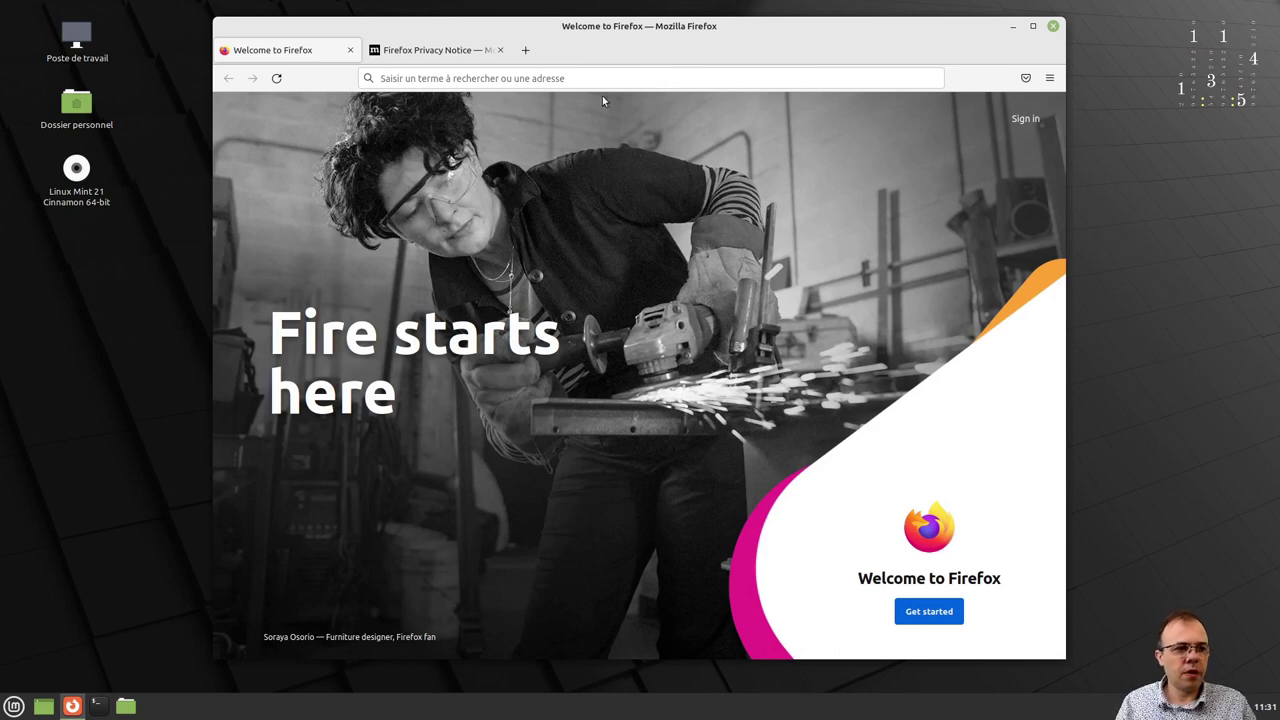
click(1034, 27)
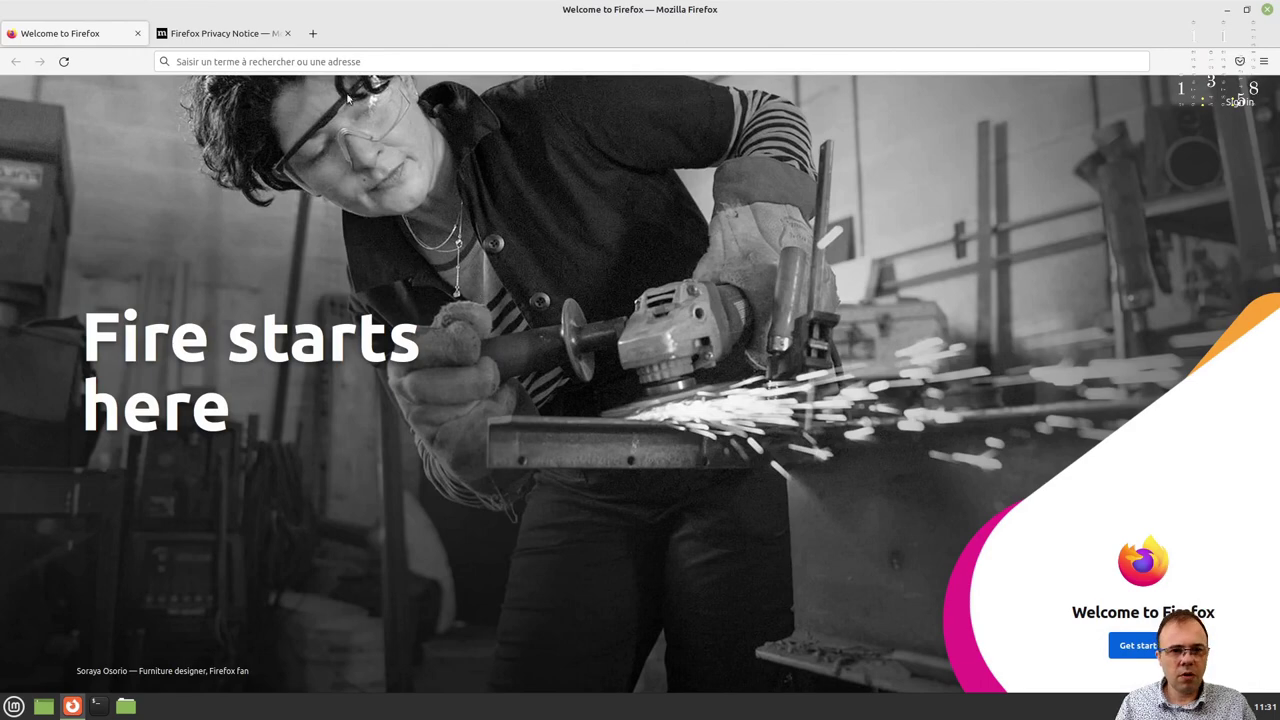
click(337, 61)
click(283, 35)
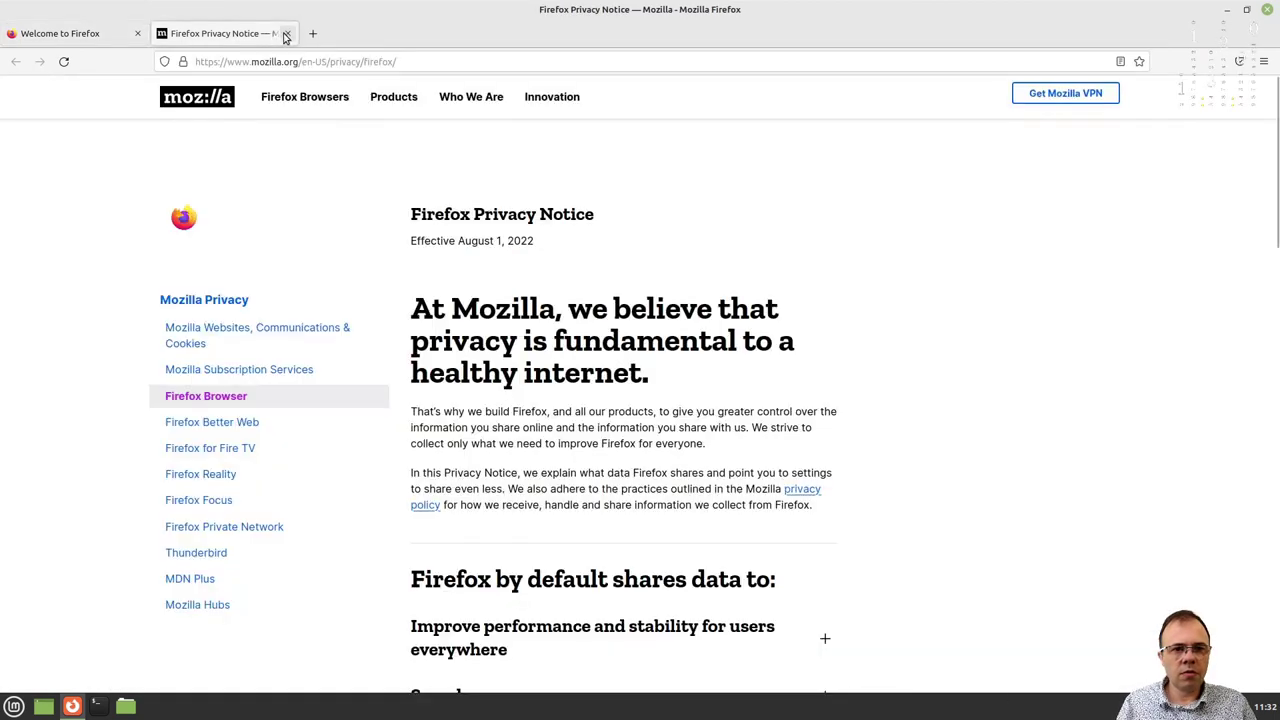
click(285, 35)
Search Google for 'brave' from the address bar.
click(312, 63)
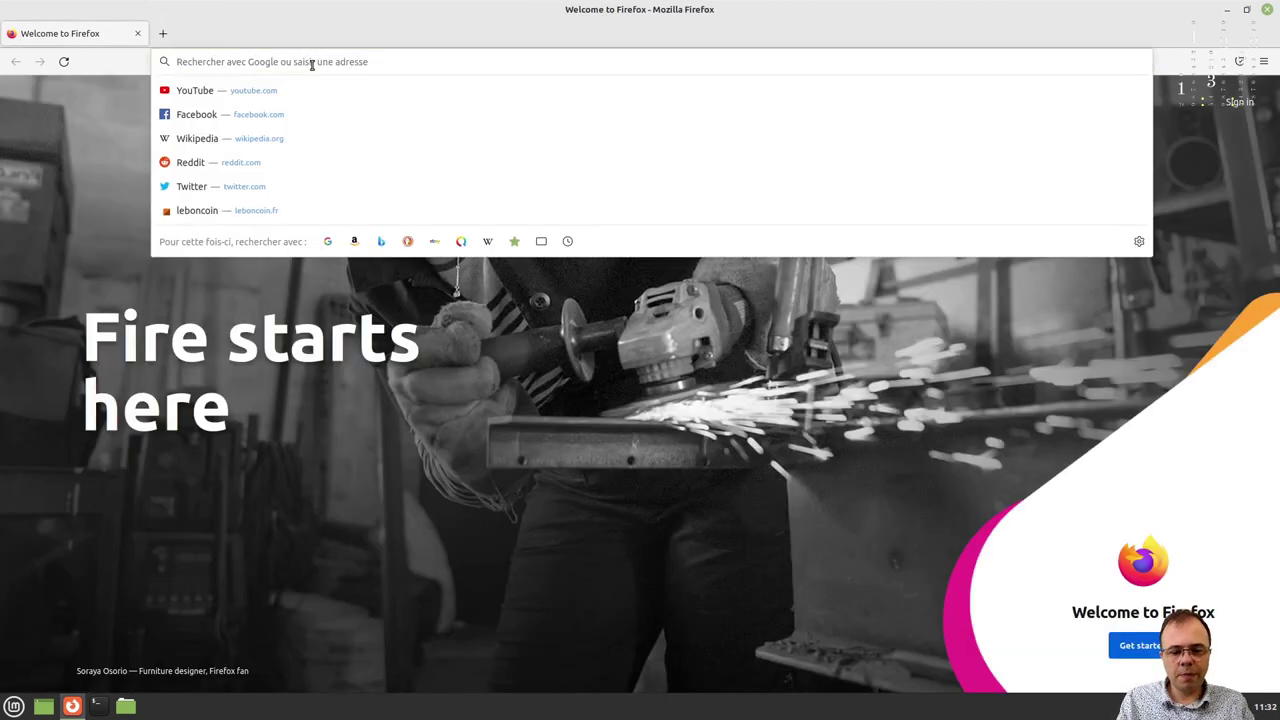
text(brave)
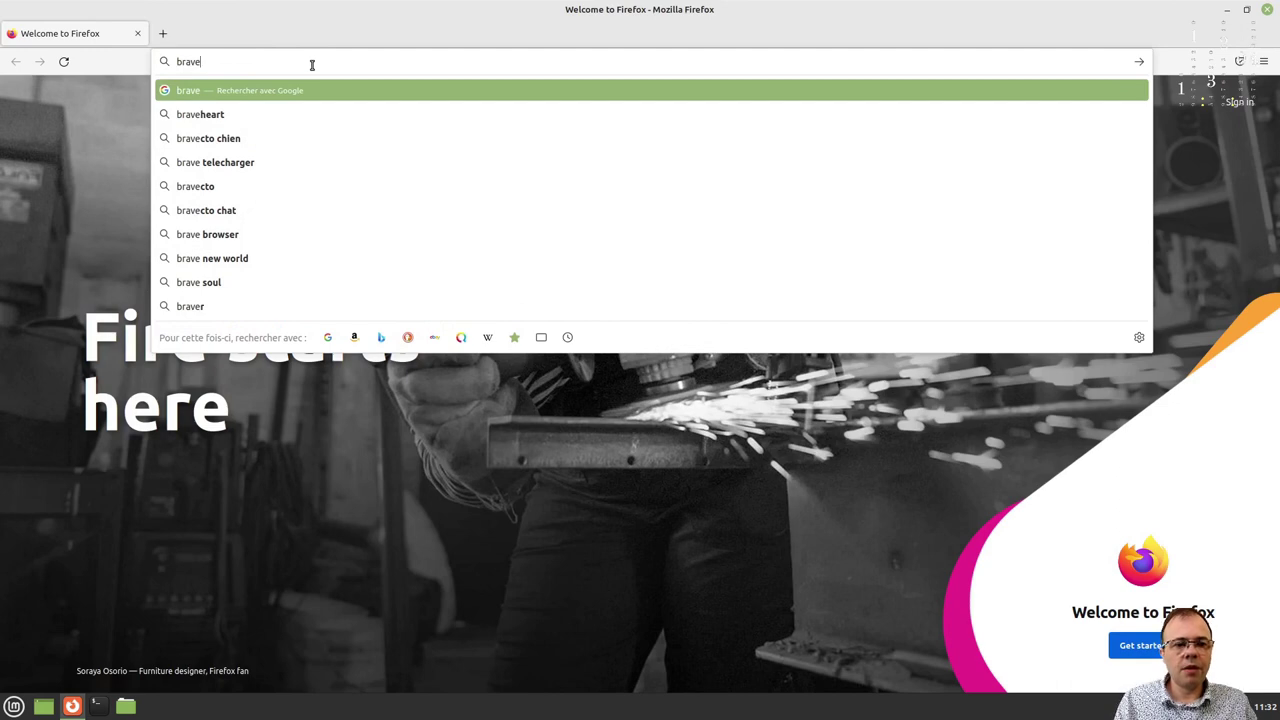
key(Return)
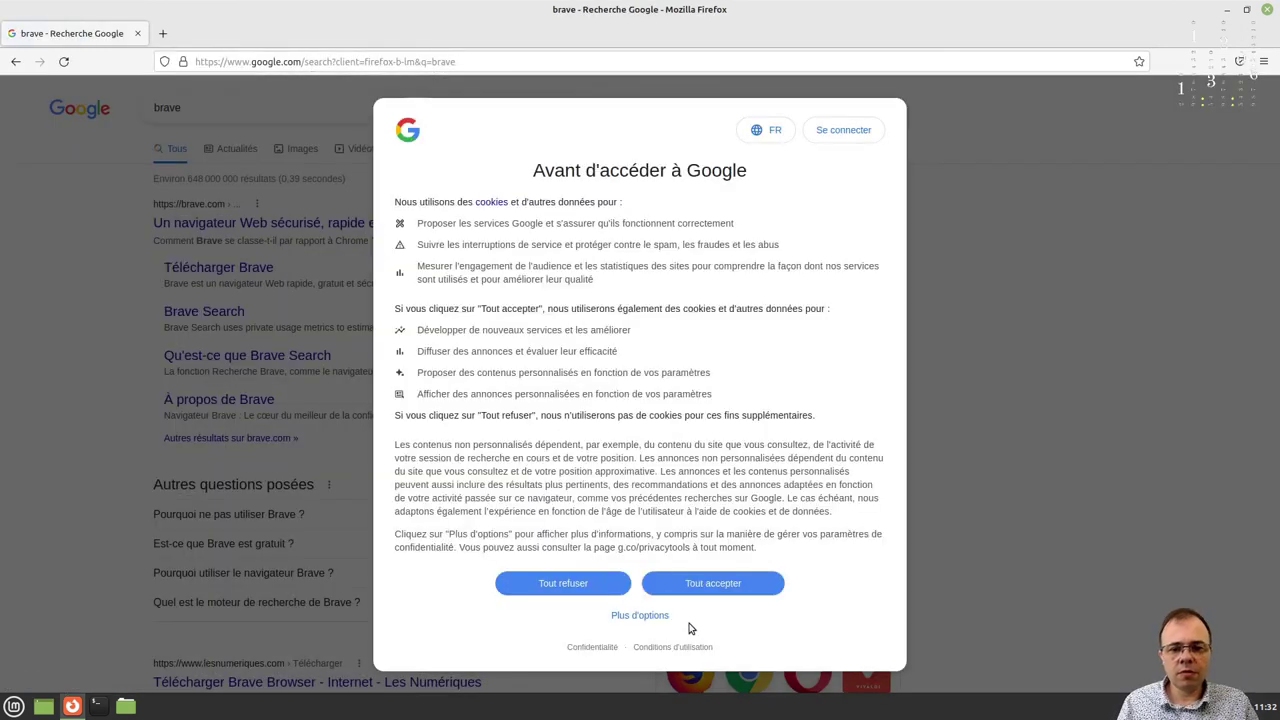
Accept Google's cookies and reach brave.com's Linux install page at the Debian, Ubuntu, Mint commands.
click(713, 583)
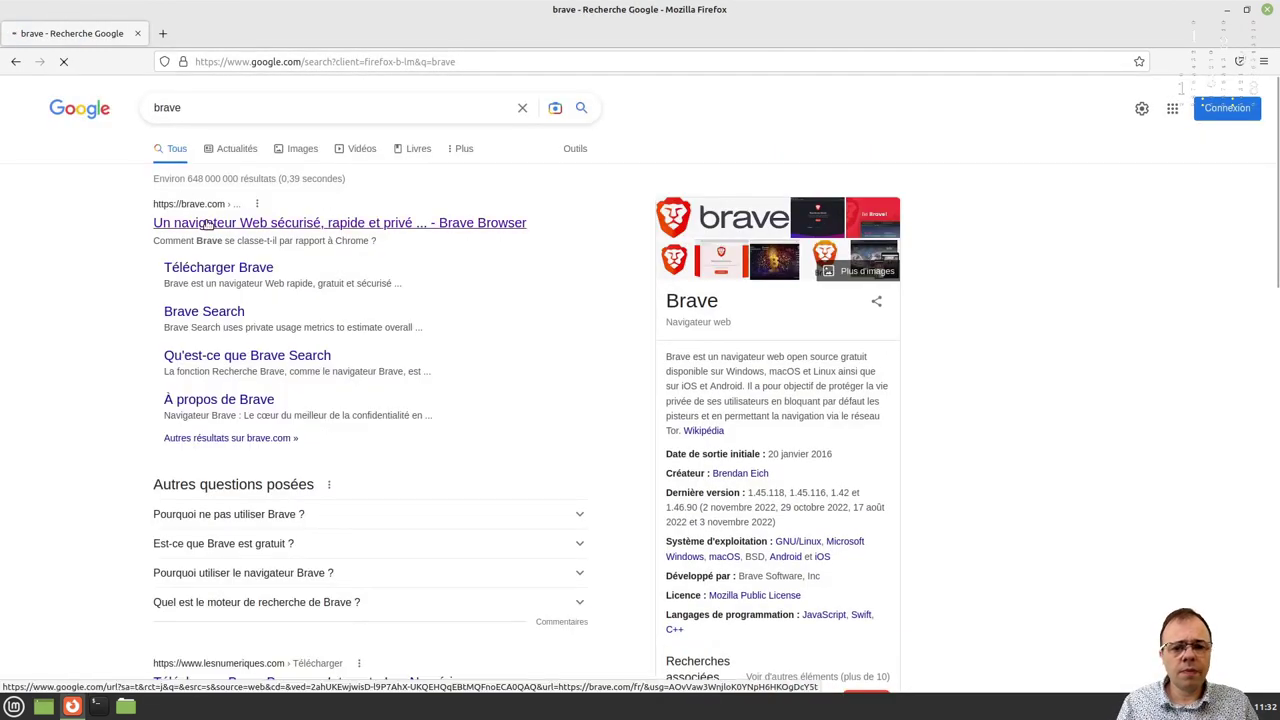
click(207, 224)
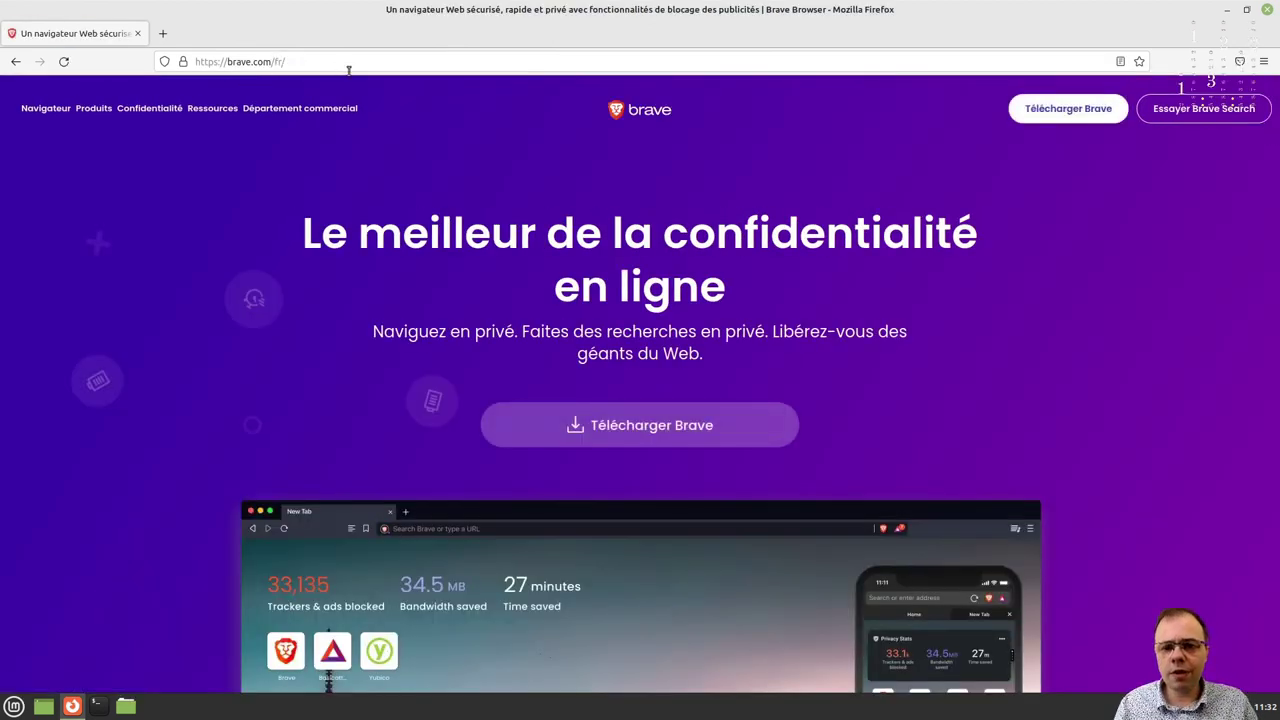
click(601, 430)
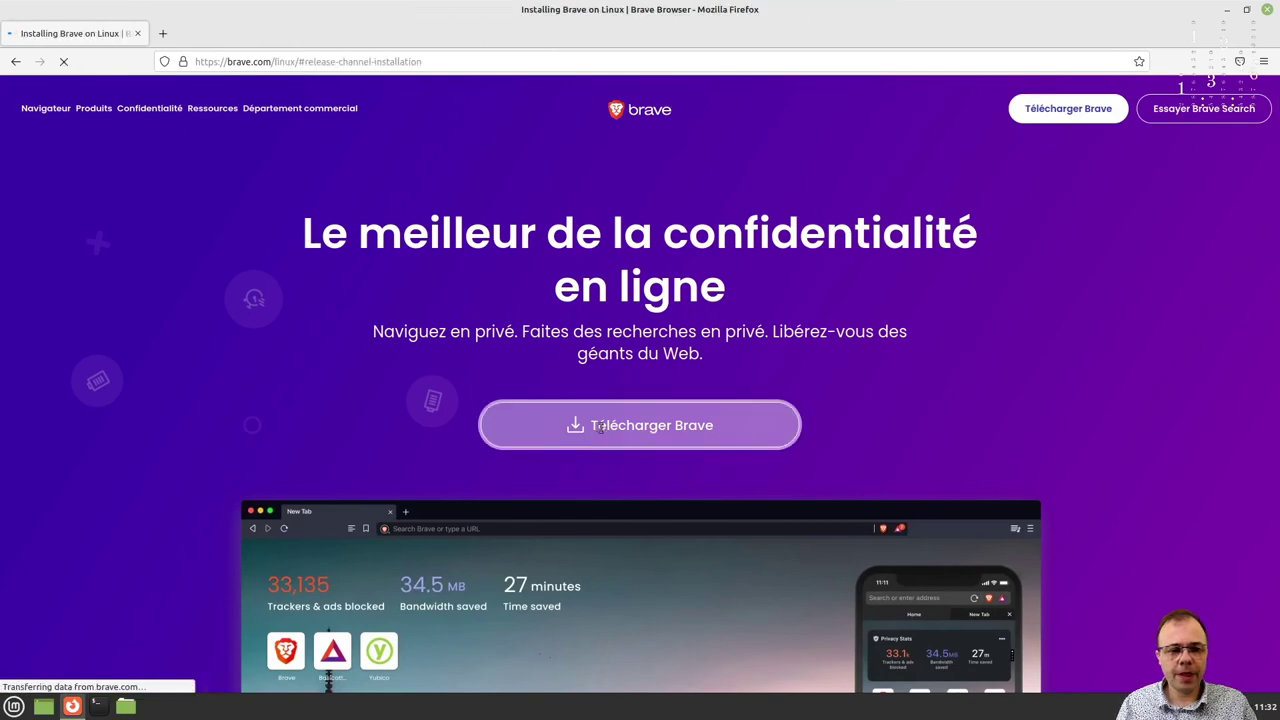
scroll(558, 418, down, 3)
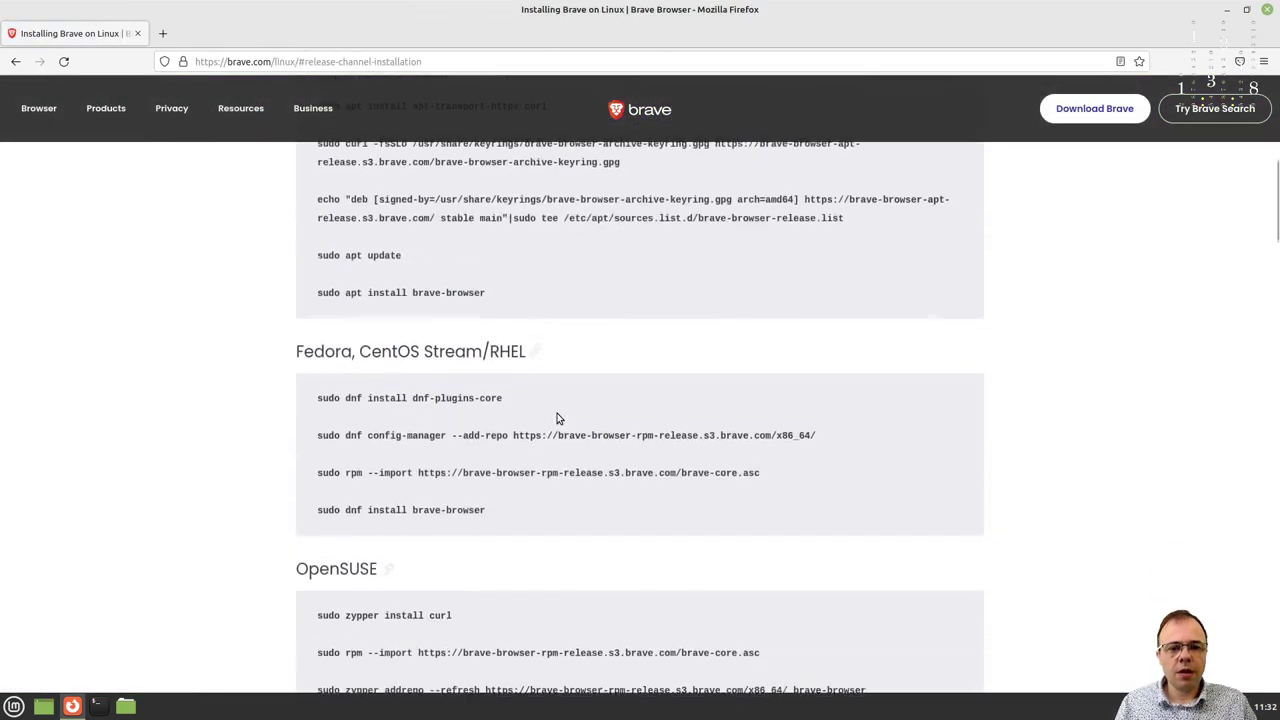
scroll(558, 418, up, 2)
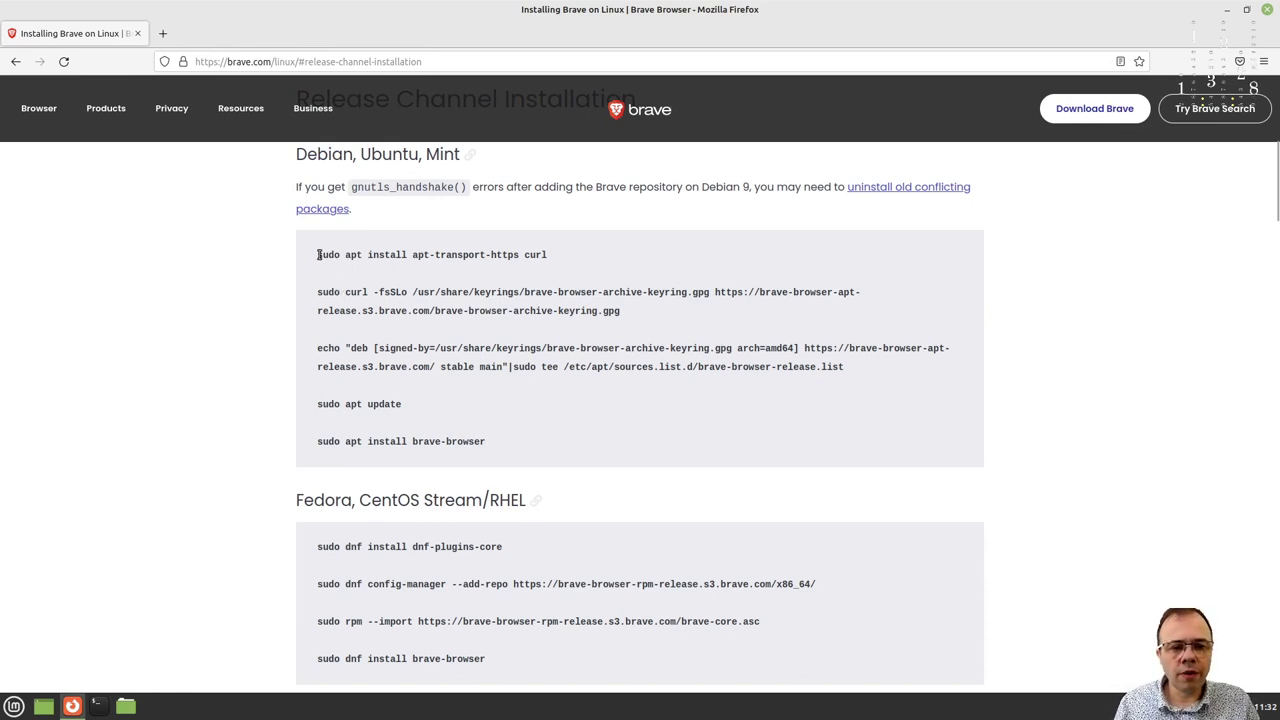
Copy 'sudo apt install apt-transport-https curl' and open a Terminal beside the page.
drag(317, 254, 548, 256)
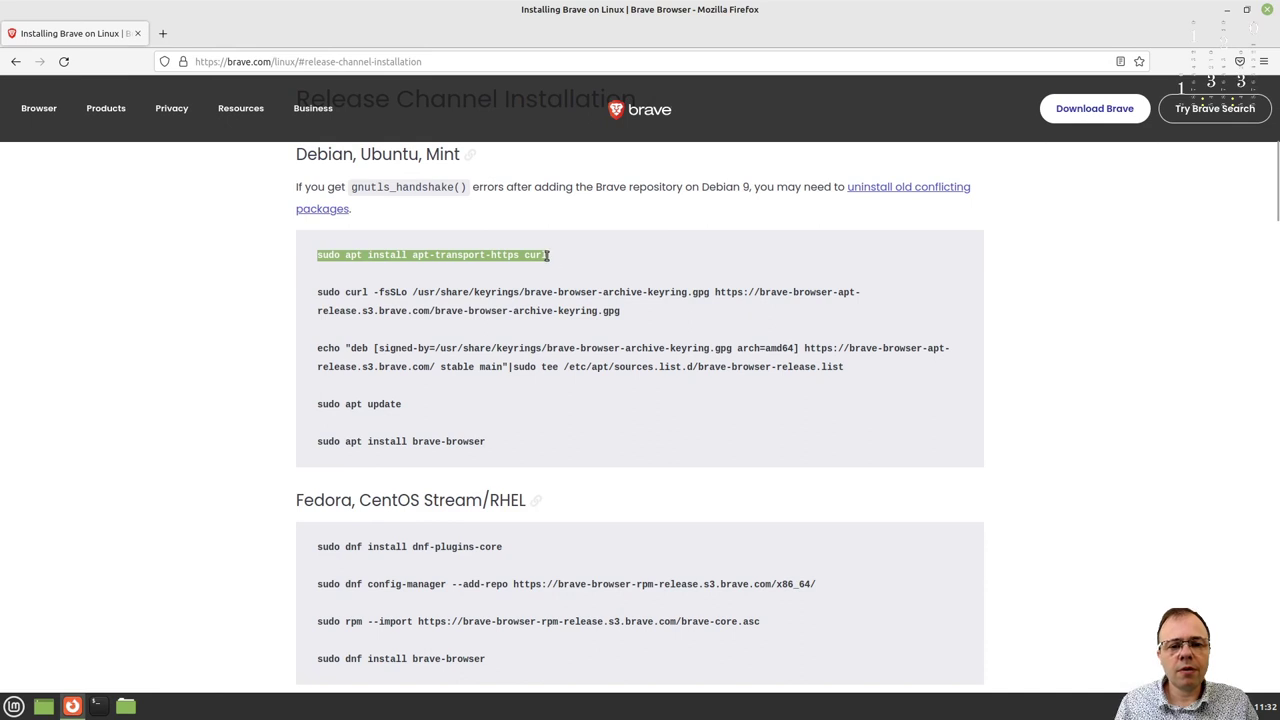
right_click(487, 256)
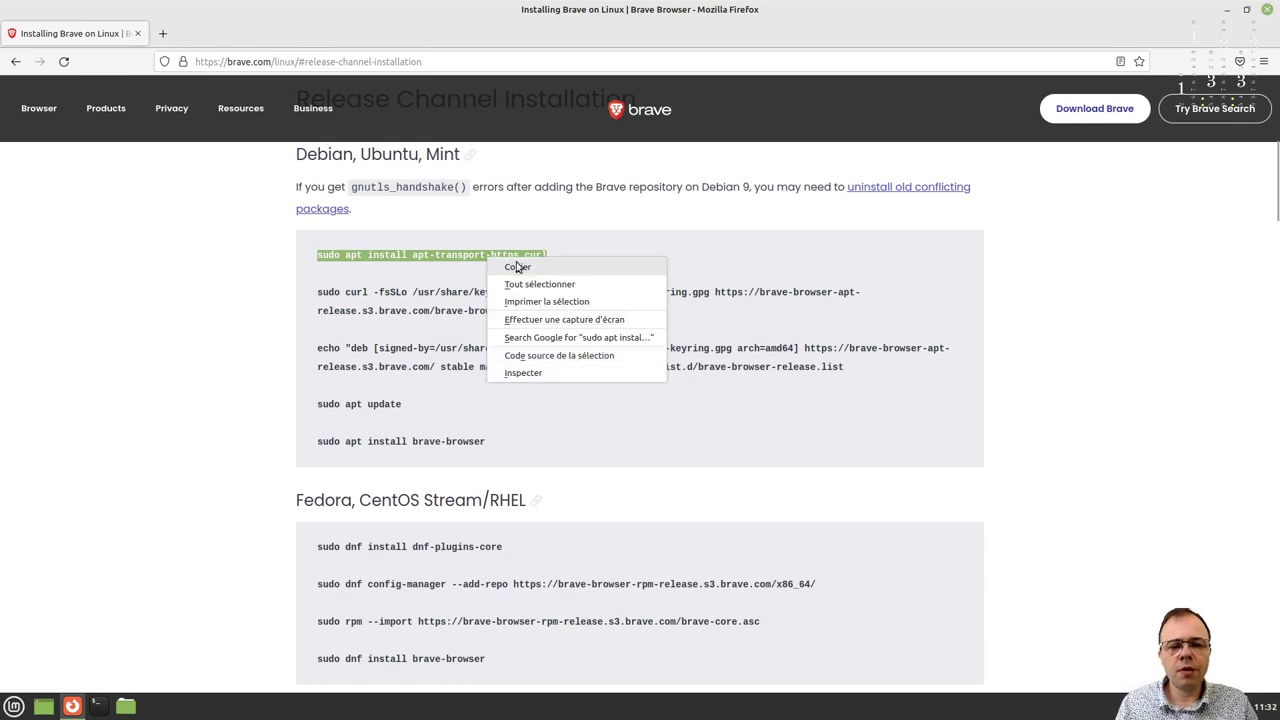
click(516, 266)
click(97, 706)
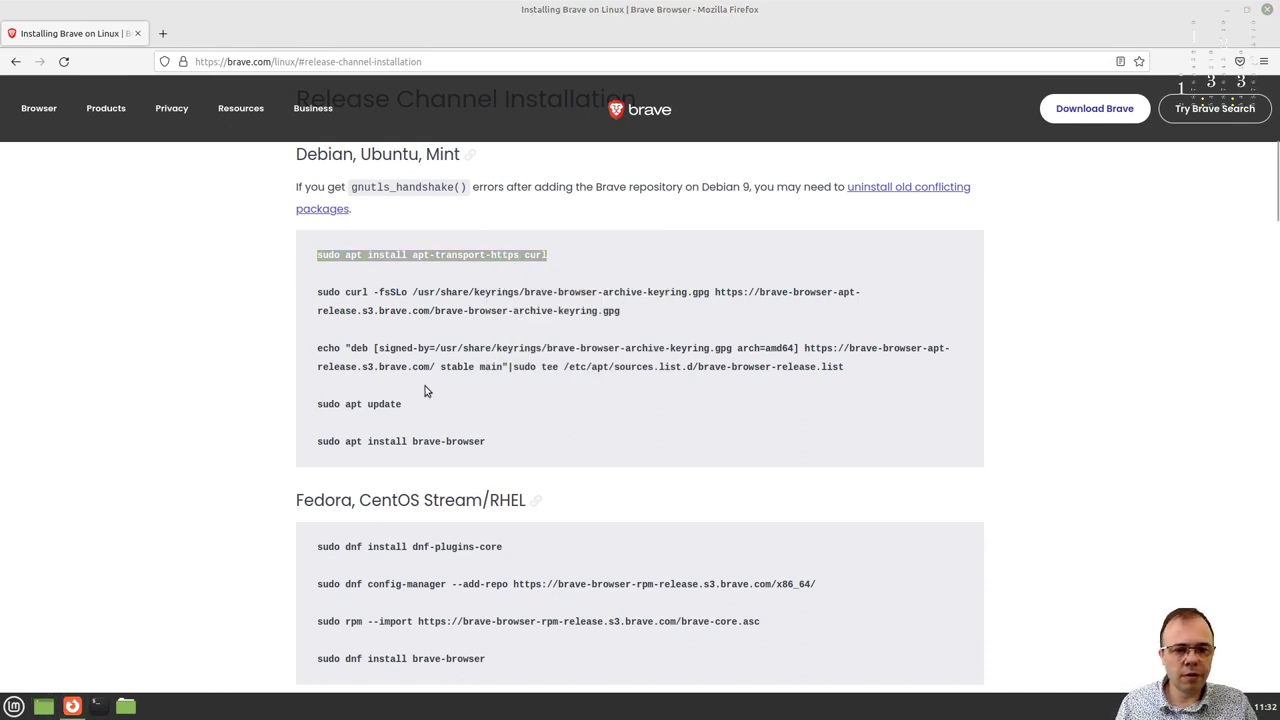
drag(215, 28, 929, 246)
Run the pasted apt install command with the sudo password, confirm, and enlarge the terminal.
key(ctrl+shift+v)
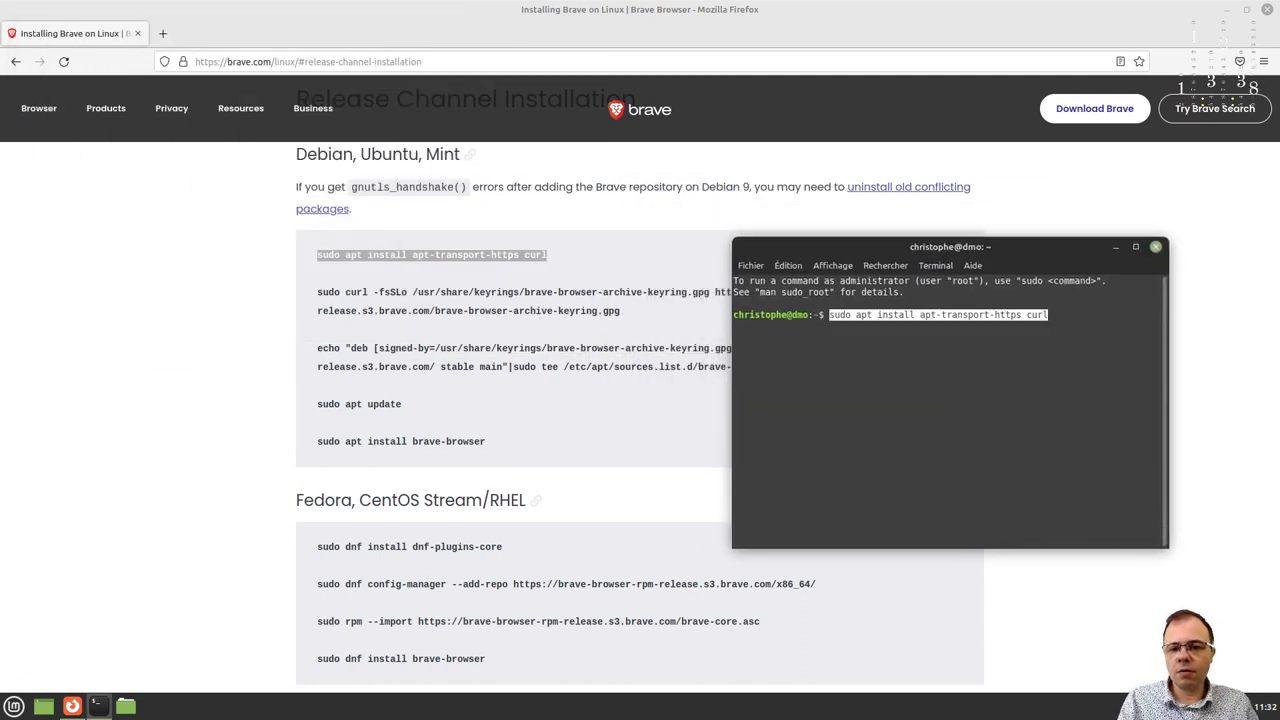
key(Return)
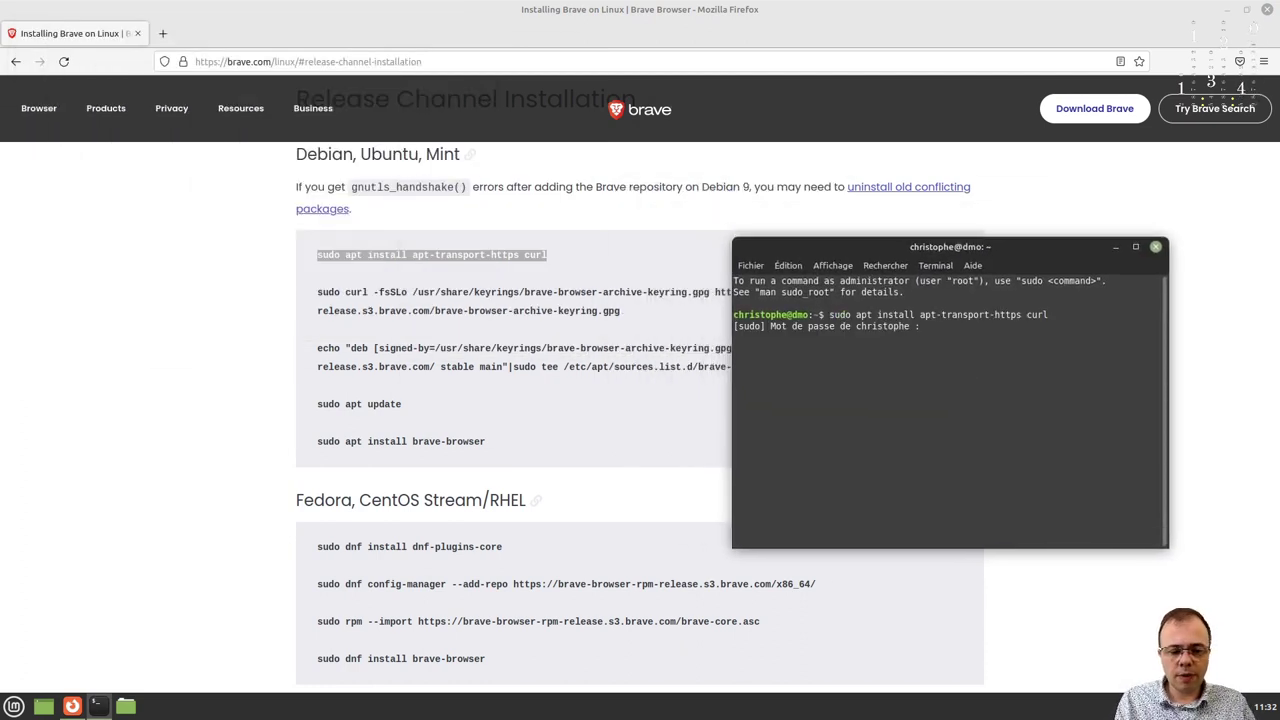
text(*******)
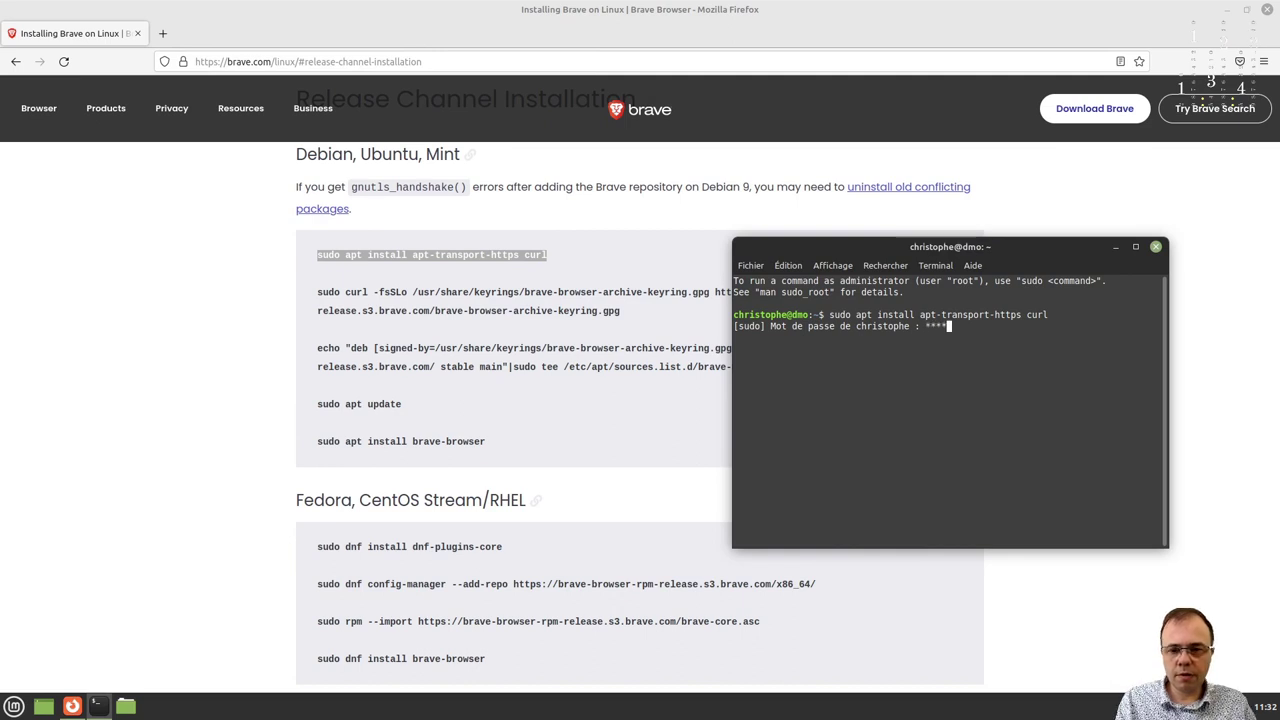
key(Return)
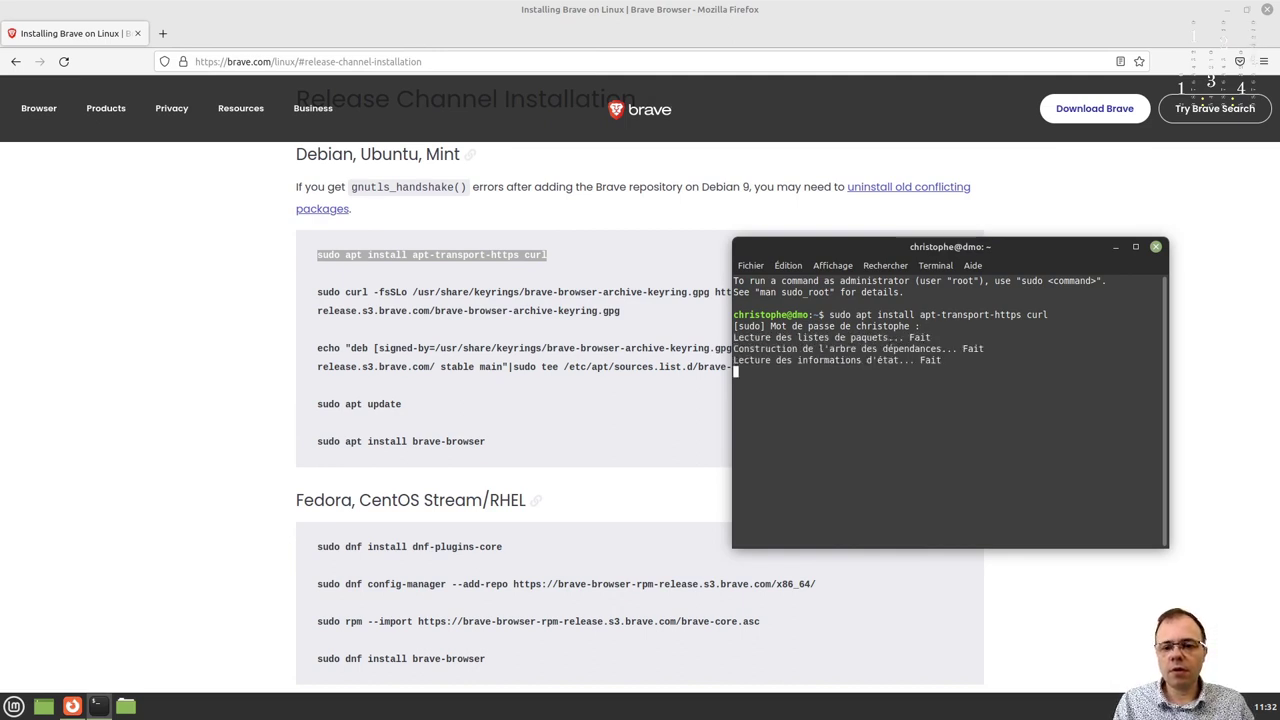
key(Return)
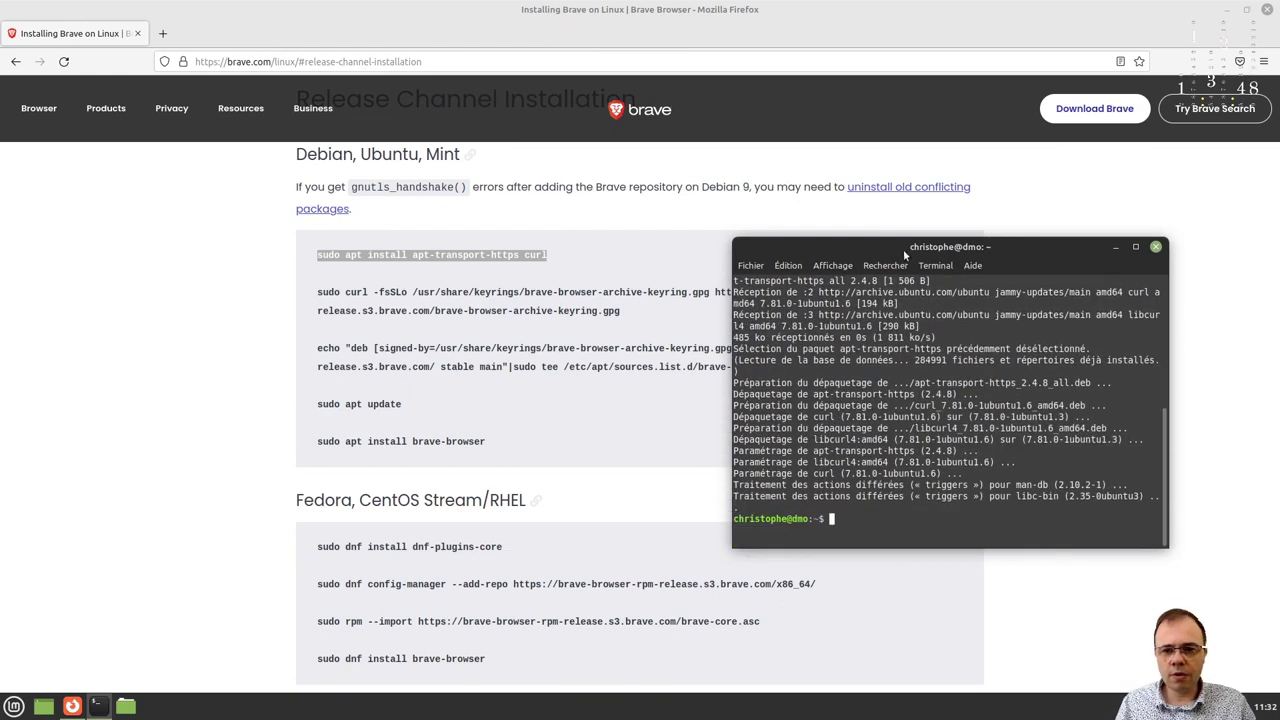
drag(903, 249, 949, 87)
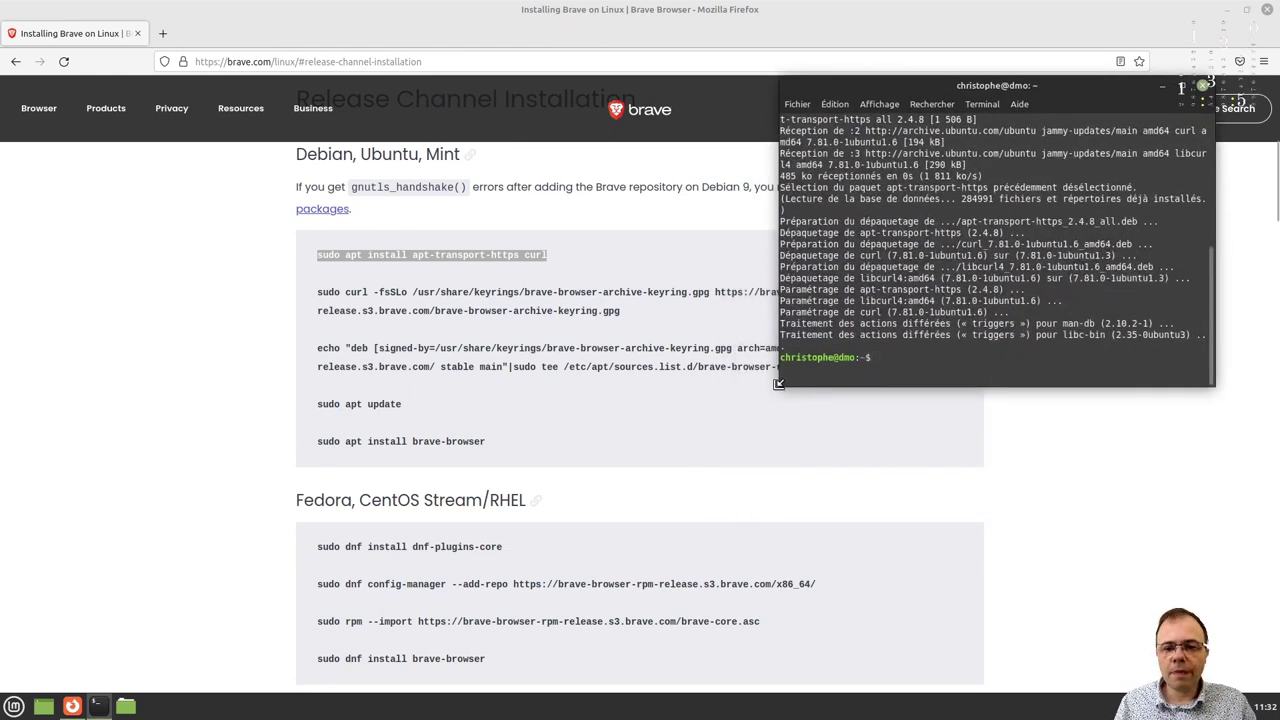
drag(779, 387, 300, 656)
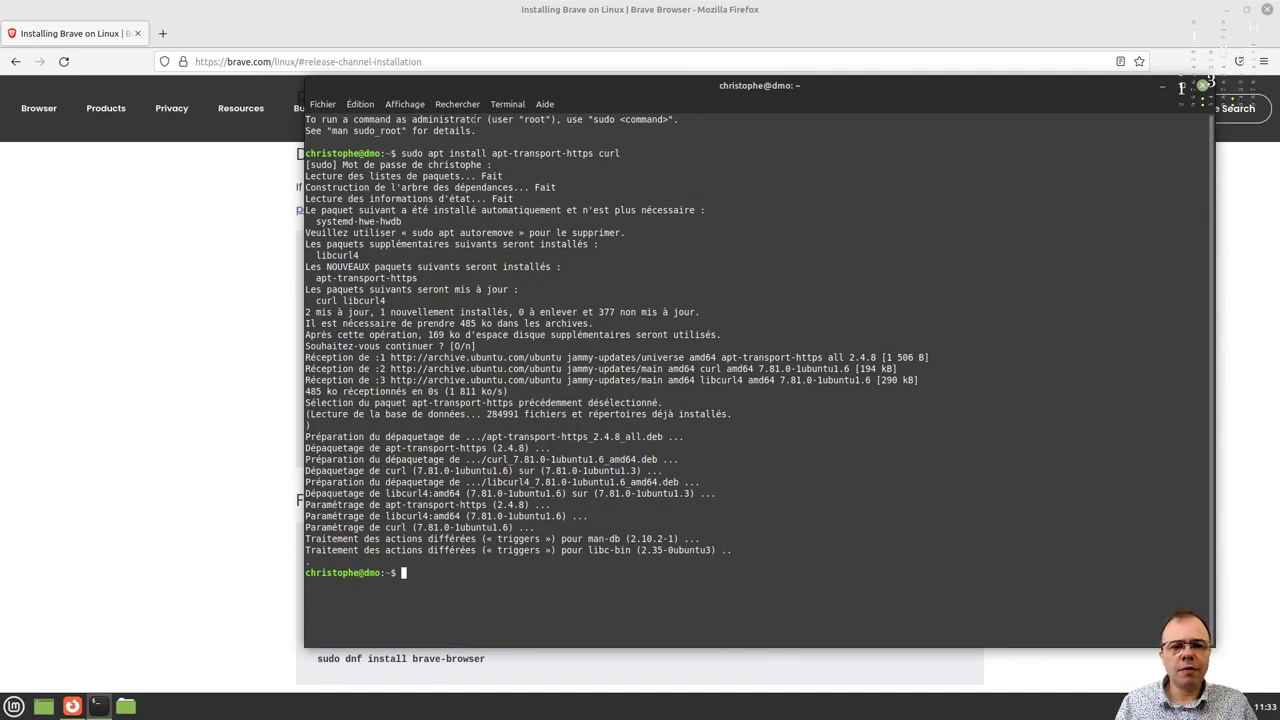
Open Préférences from the terminal's Édition menu.
click(509, 104)
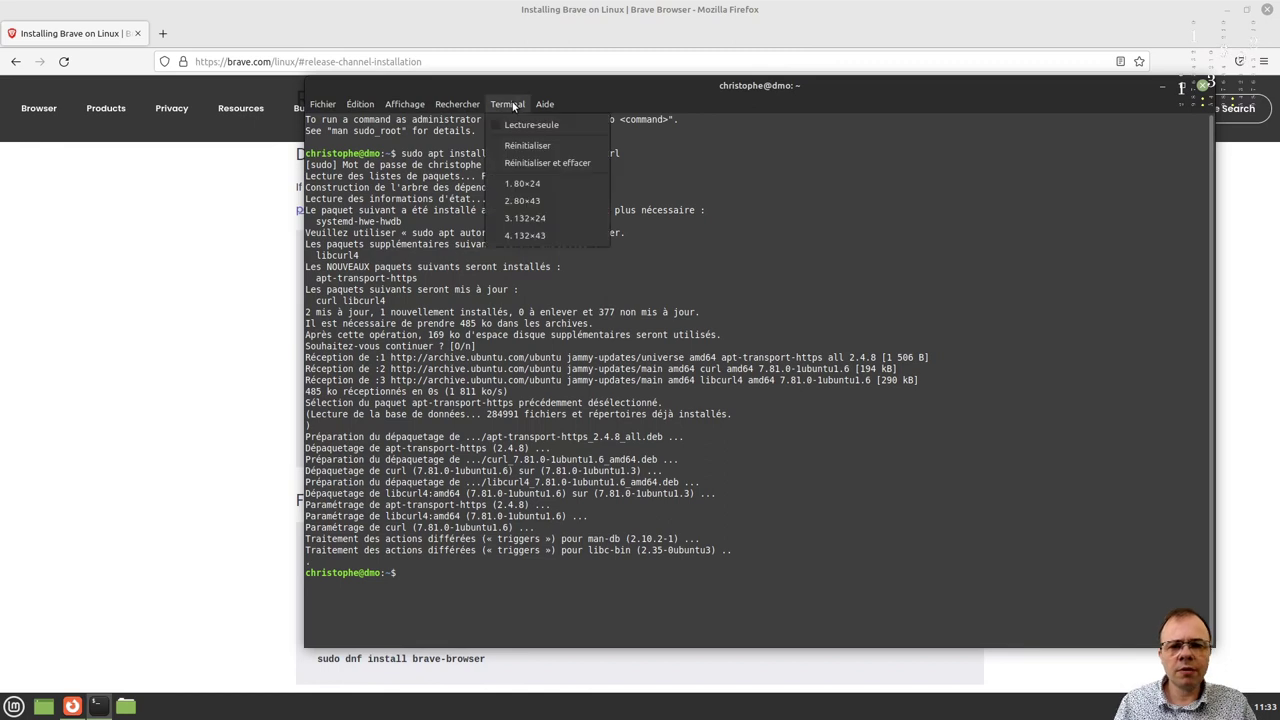
mouse_move(357, 107)
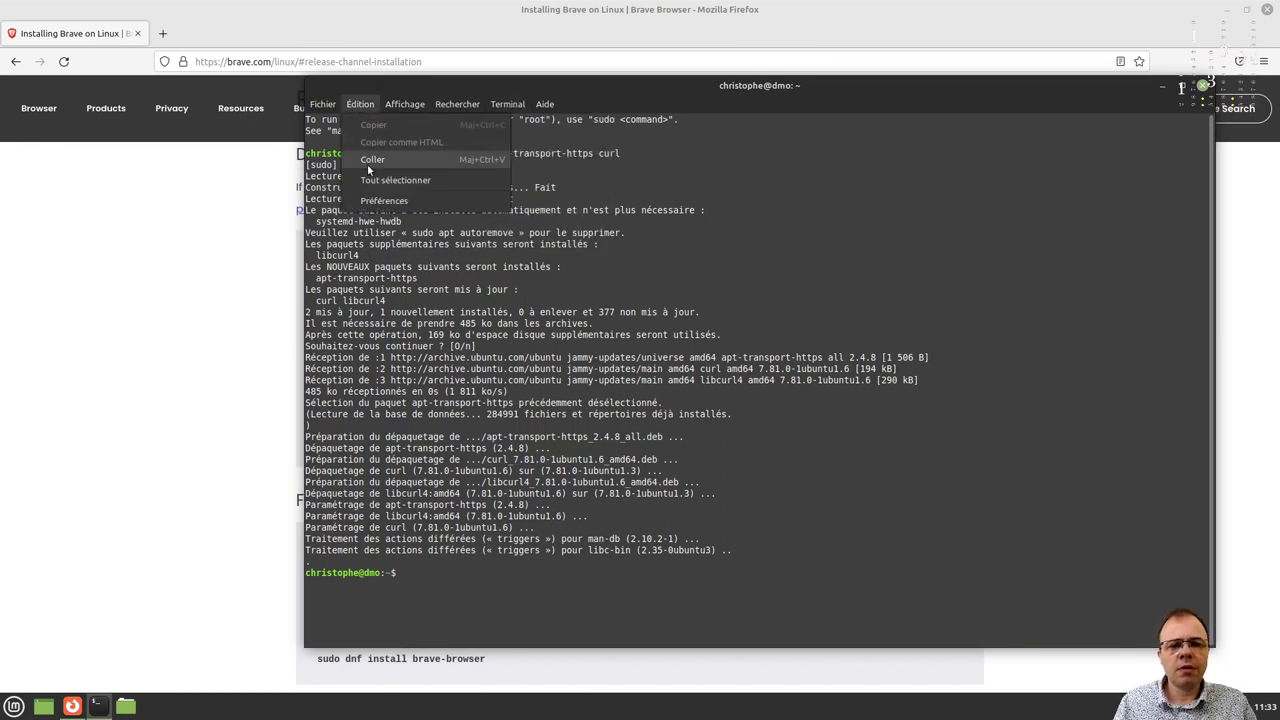
click(388, 202)
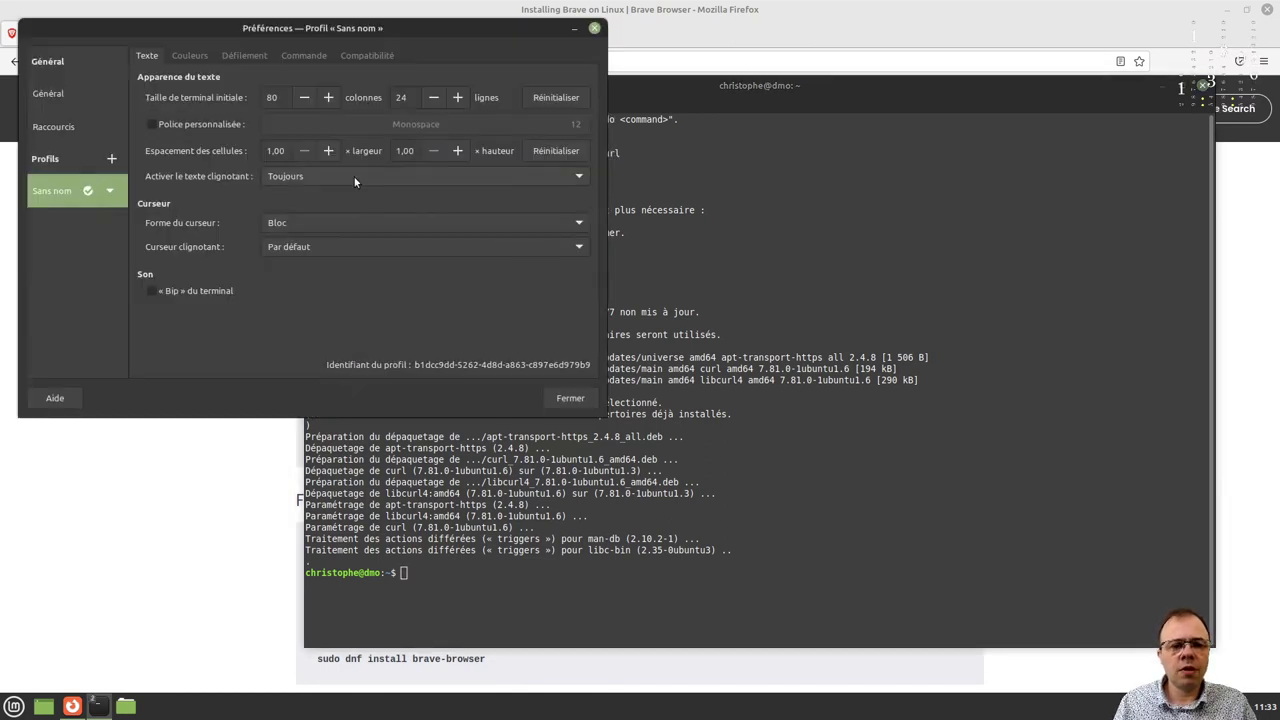